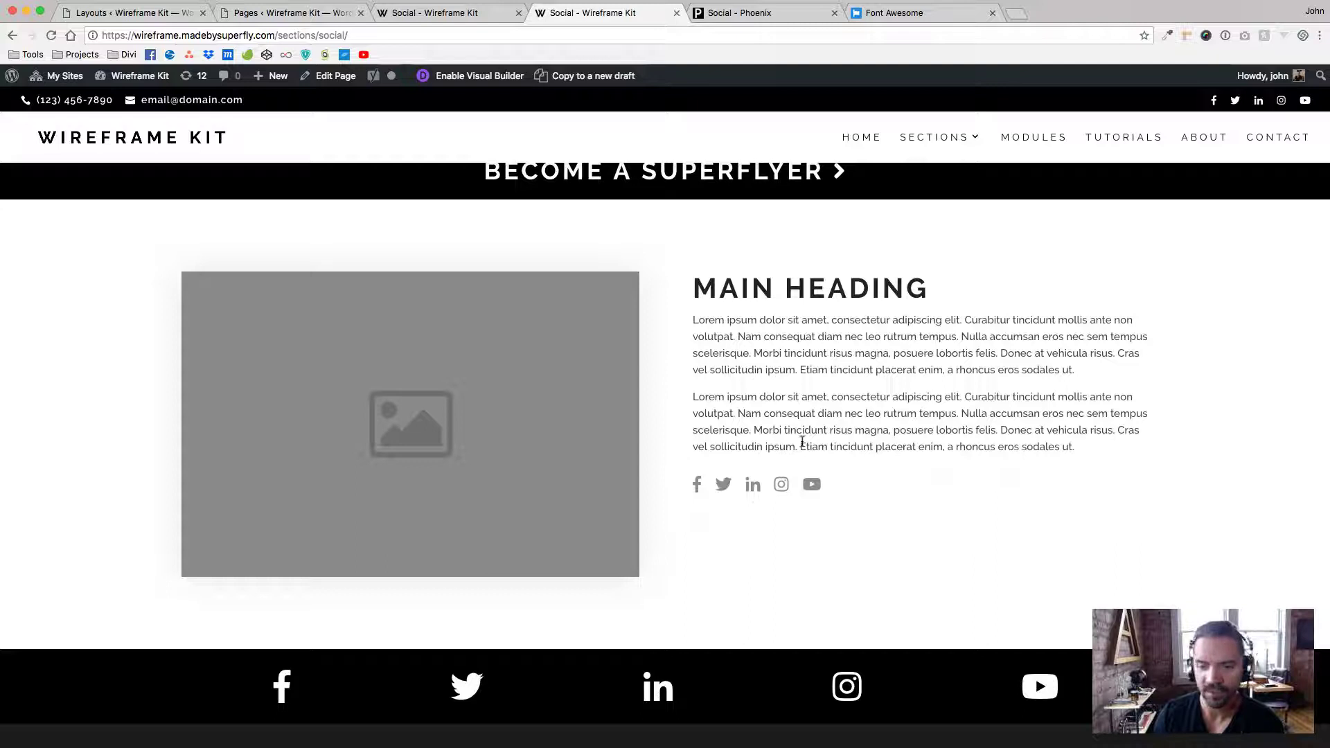
Compare the social icon sections on the Wireframe Kit and Phoenix pages and close the Phoenix page.
{"action": "scroll", "coordinate": [824, 490], "scroll_direction": "down", "scroll_amount": 3}
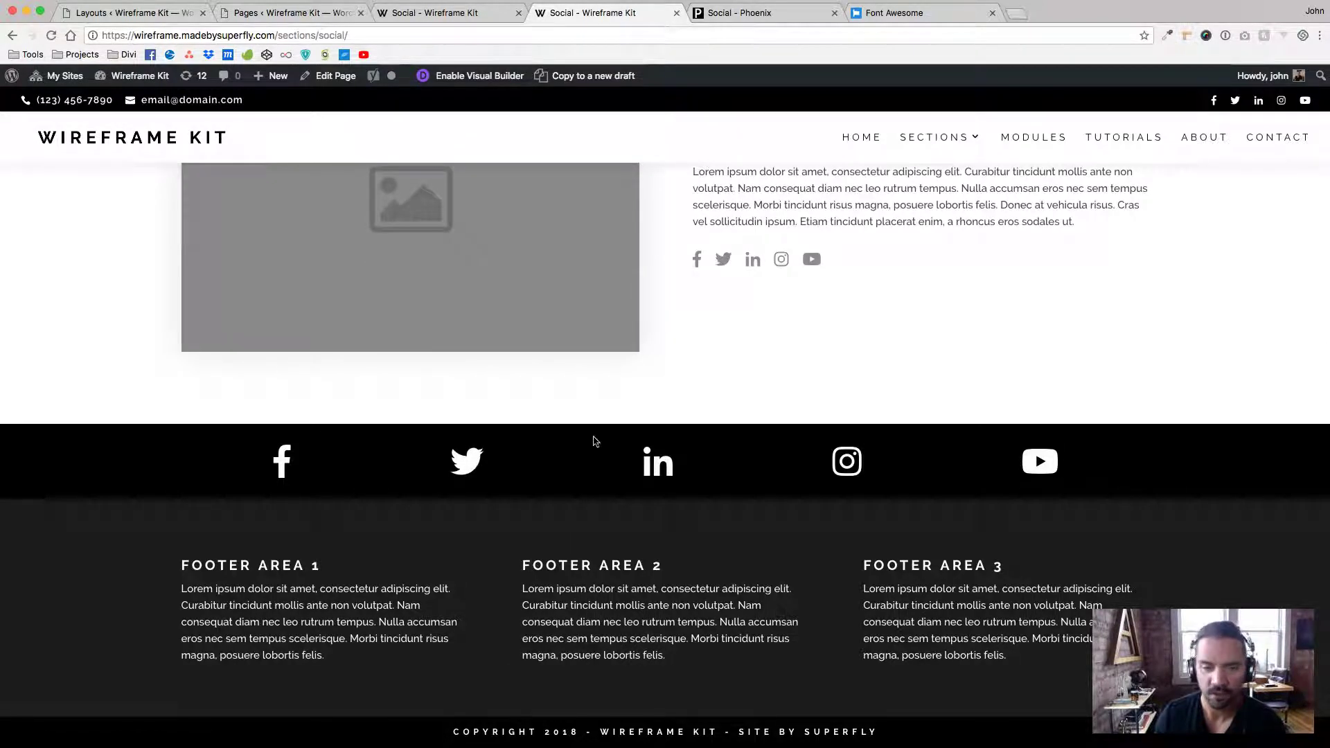
{"action": "left_click", "coordinate": [769, 13]}
{"action": "scroll", "coordinate": [783, 308], "scroll_direction": "down", "scroll_amount": 8}
{"action": "scroll", "coordinate": [782, 309], "scroll_direction": "down", "scroll_amount": 3}
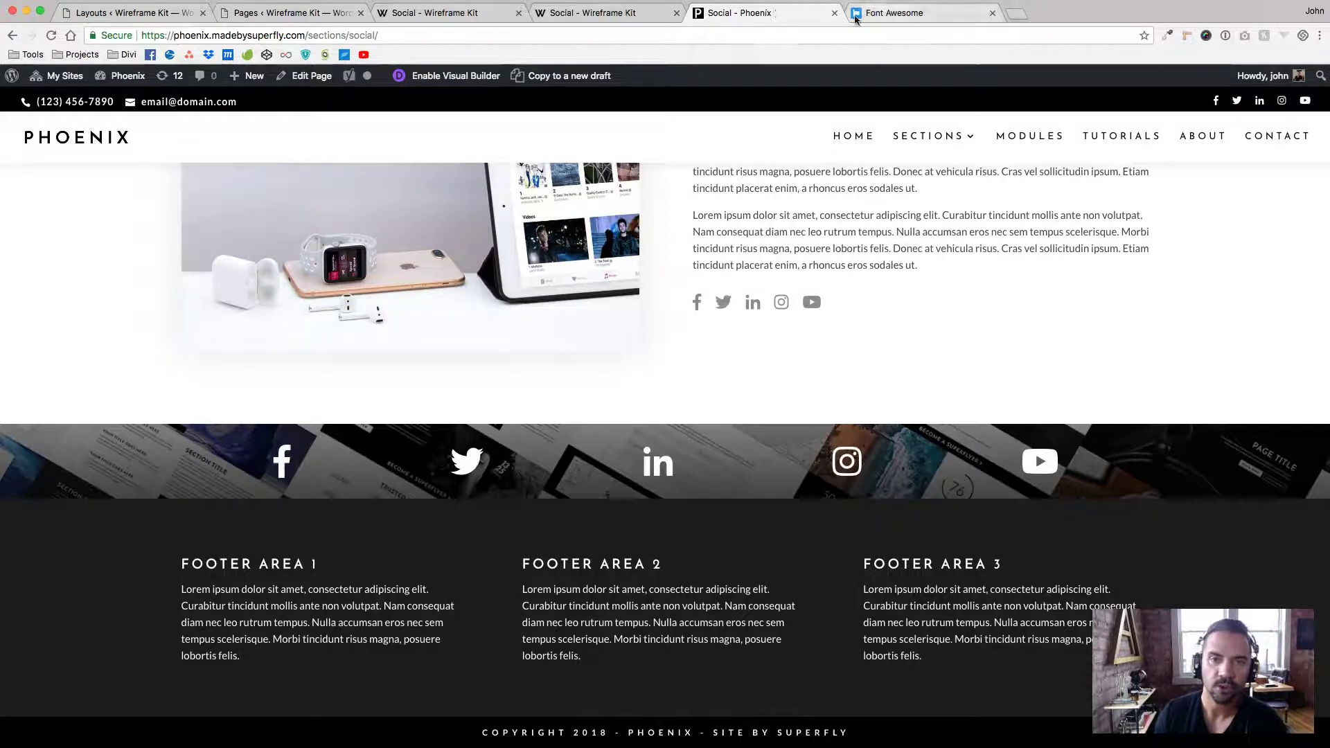
{"action": "left_click", "coordinate": [834, 13]}
{"action": "left_click", "coordinate": [596, 12]}
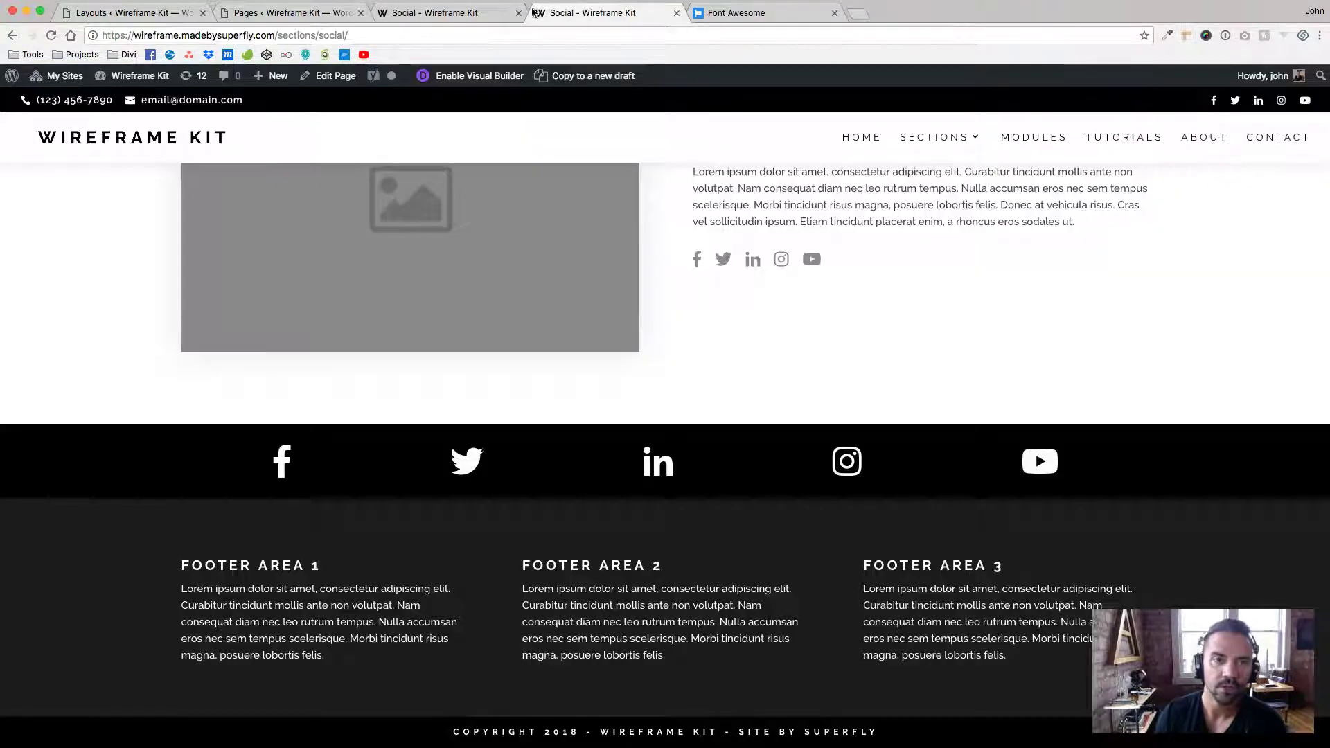
Open the settings of the code module holding the large social icons above the footer and enlarge the settings window.
{"action": "left_click", "coordinate": [459, 13]}
{"action": "scroll", "coordinate": [472, 356], "scroll_direction": "down", "scroll_amount": 7}
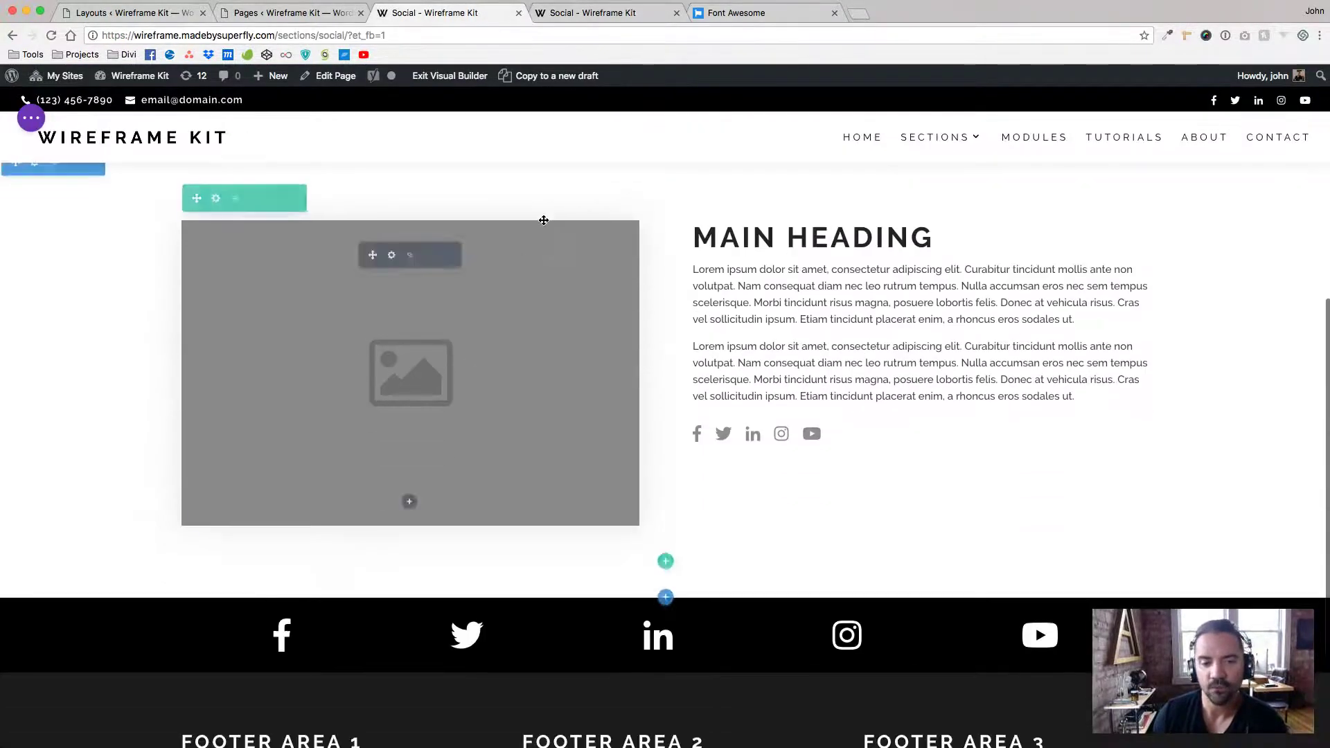
{"action": "scroll", "coordinate": [572, 471], "scroll_direction": "down", "scroll_amount": 3}
{"action": "mouse_move", "coordinate": [655, 457]}
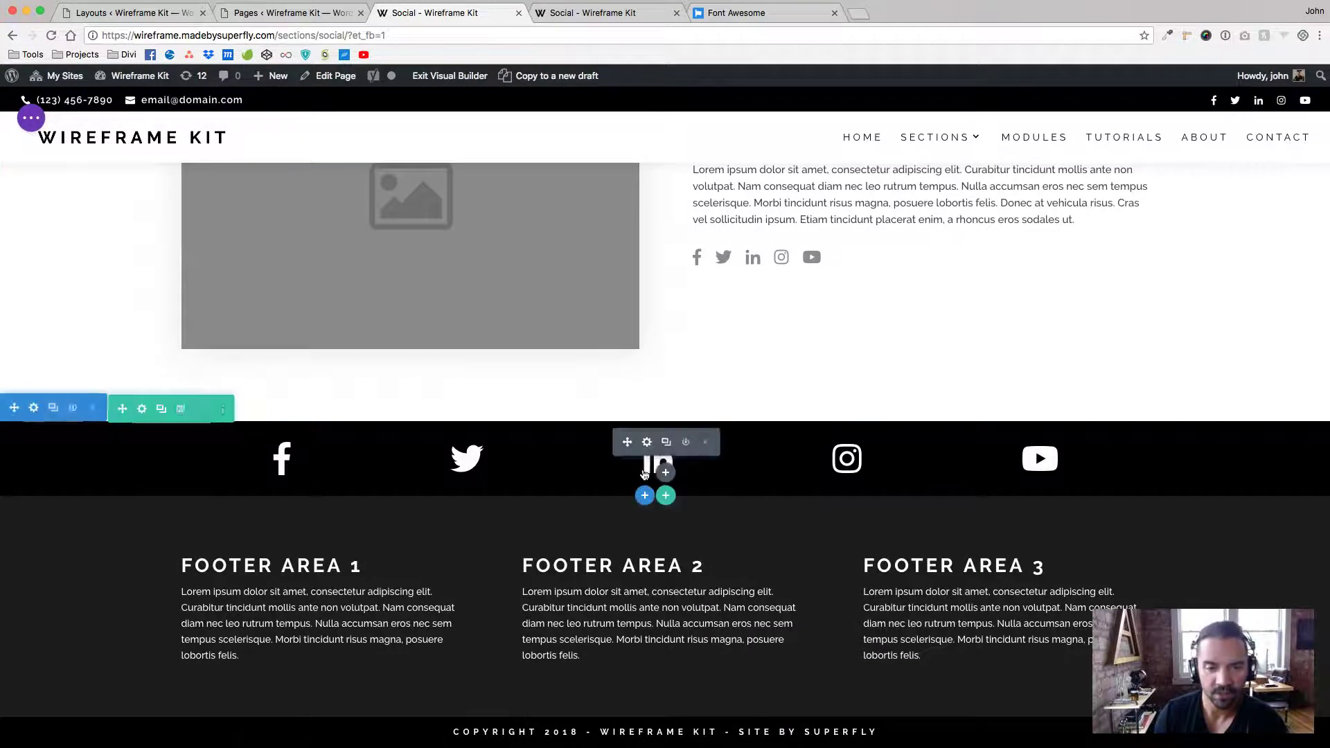
{"action": "left_click", "coordinate": [647, 443]}
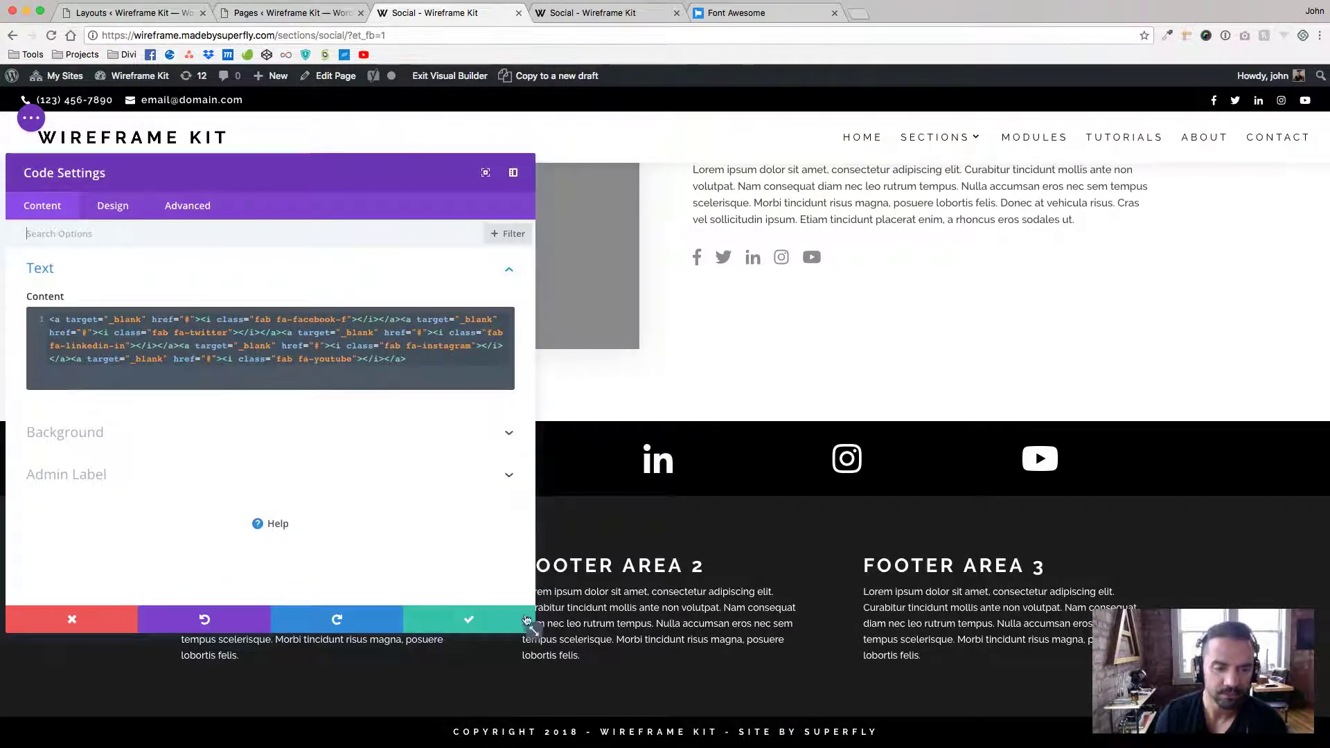
{"action": "left_click_drag", "start_coordinate": [531, 629], "coordinate": [742, 687]}
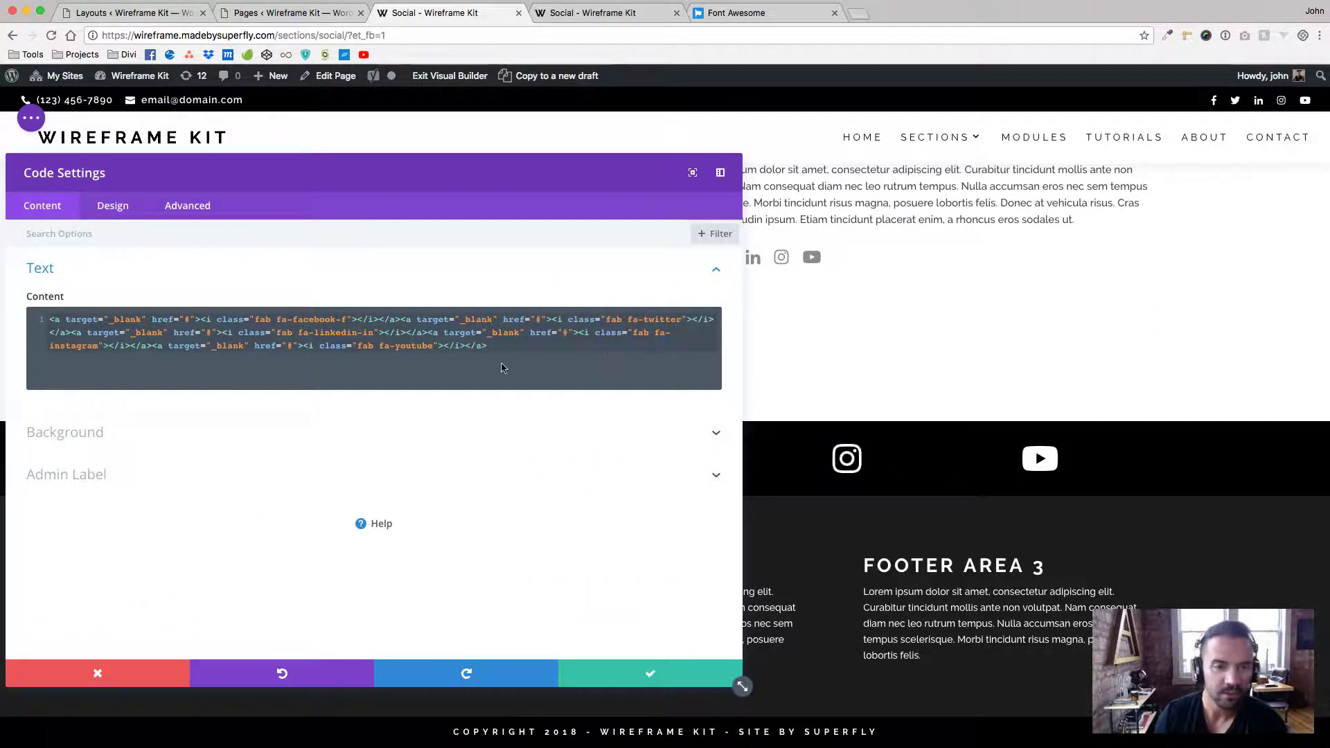
Examine the Instagram and YouTube link markup in the code and remove the trailing space after the last link.
{"action": "left_click", "coordinate": [529, 348]}
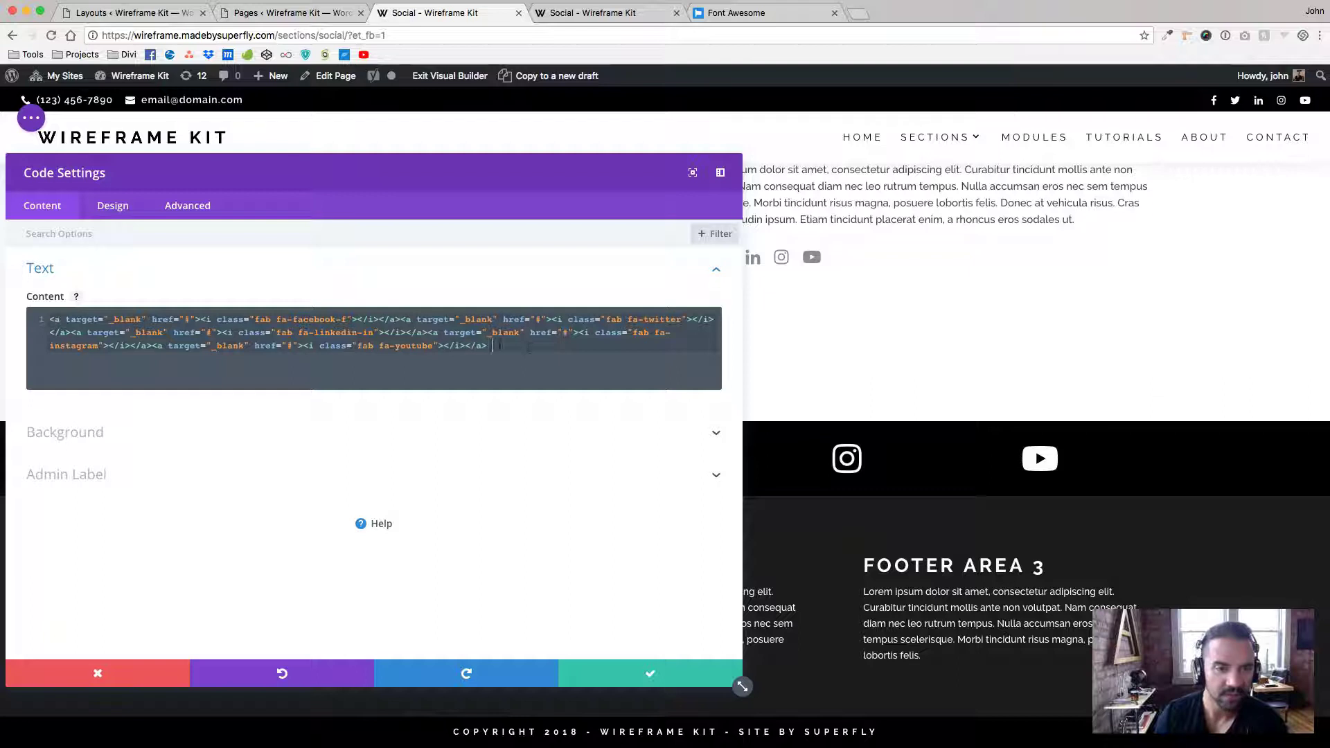
{"action": "left_click", "coordinate": [304, 346]}
{"action": "left_click", "coordinate": [444, 345], "text": "shift"}
{"action": "left_click", "coordinate": [466, 347]}
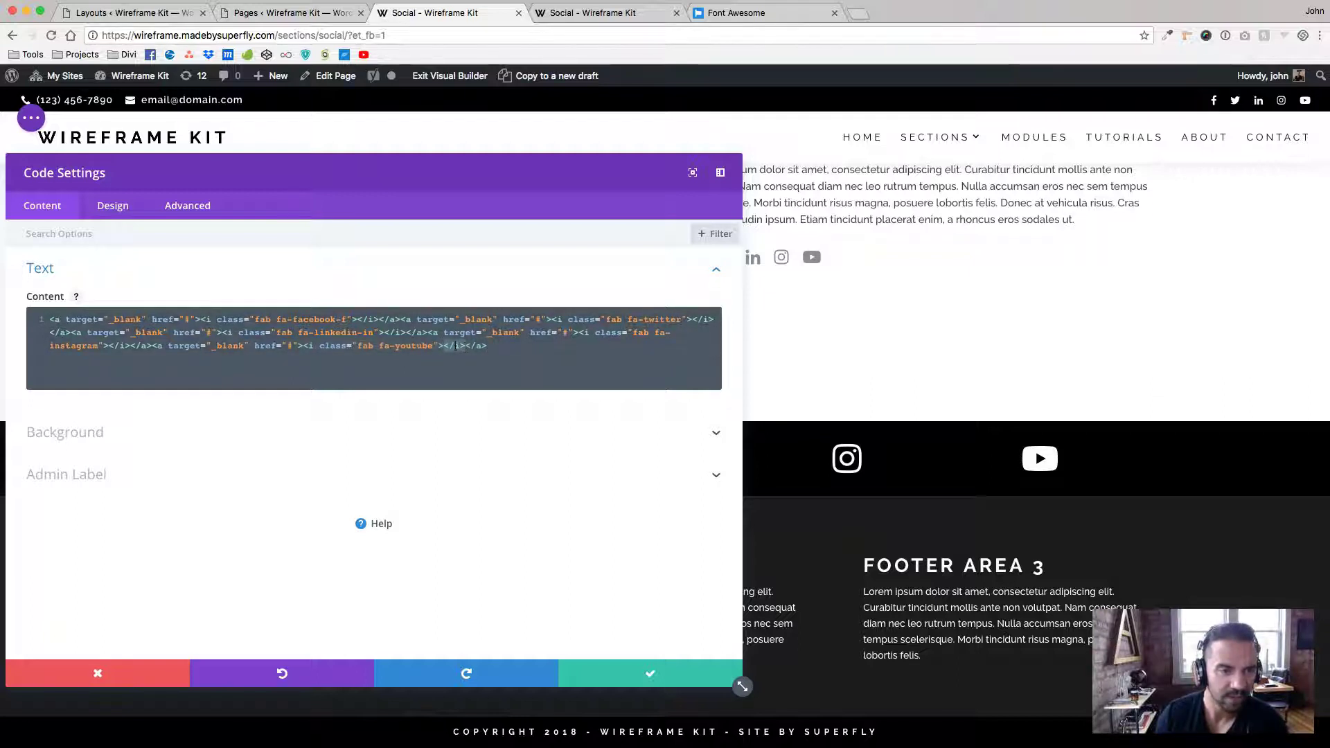
{"action": "left_click", "coordinate": [600, 334]}
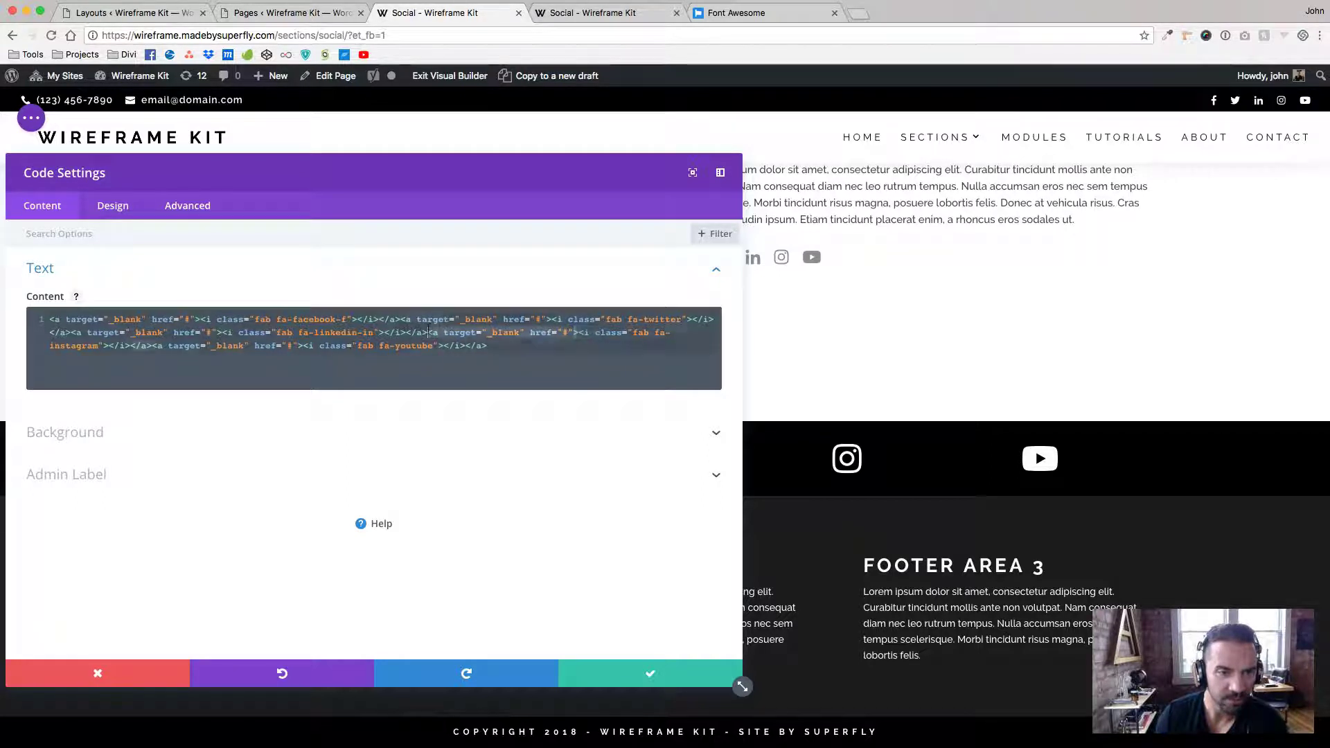
{"action": "left_click_drag", "start_coordinate": [430, 332], "coordinate": [492, 345]}
{"action": "left_click", "coordinate": [520, 346]}
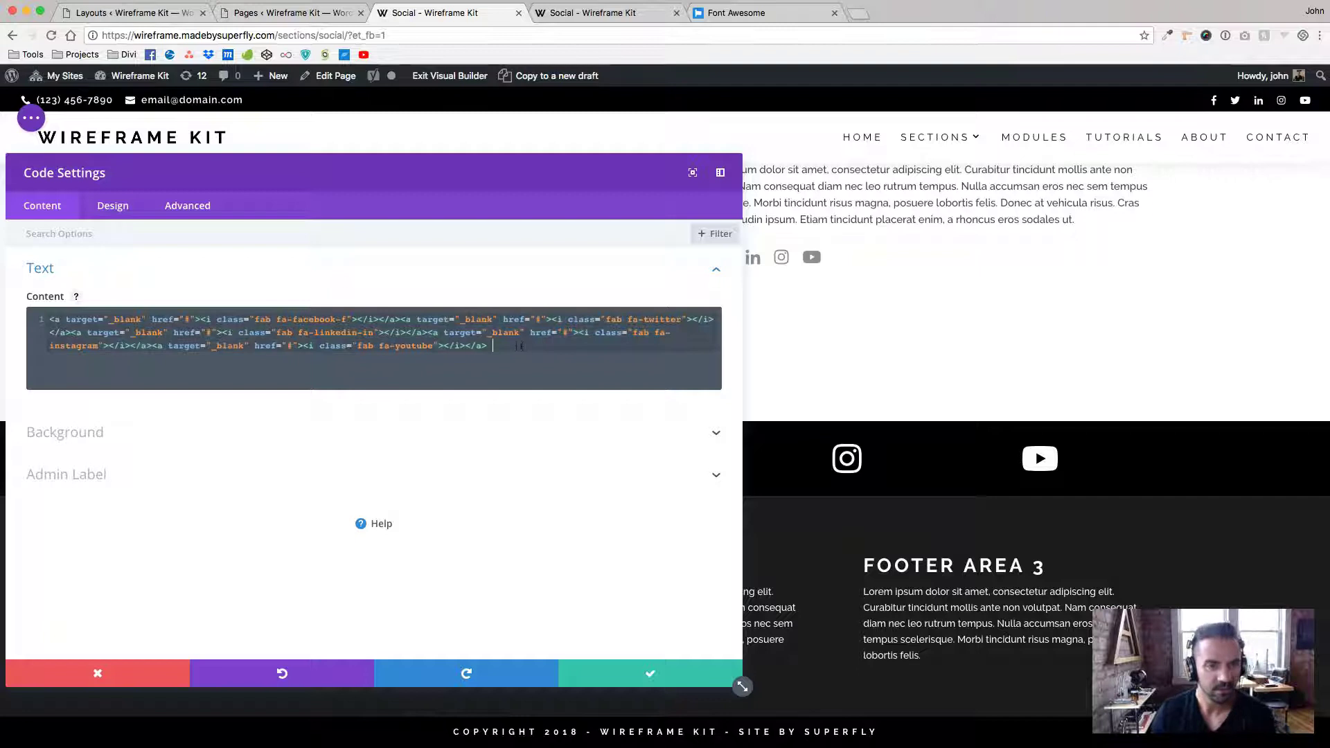
{"action": "key", "text": "BackSpace"}
{"action": "left_click_drag", "start_coordinate": [427, 333], "coordinate": [513, 345]}
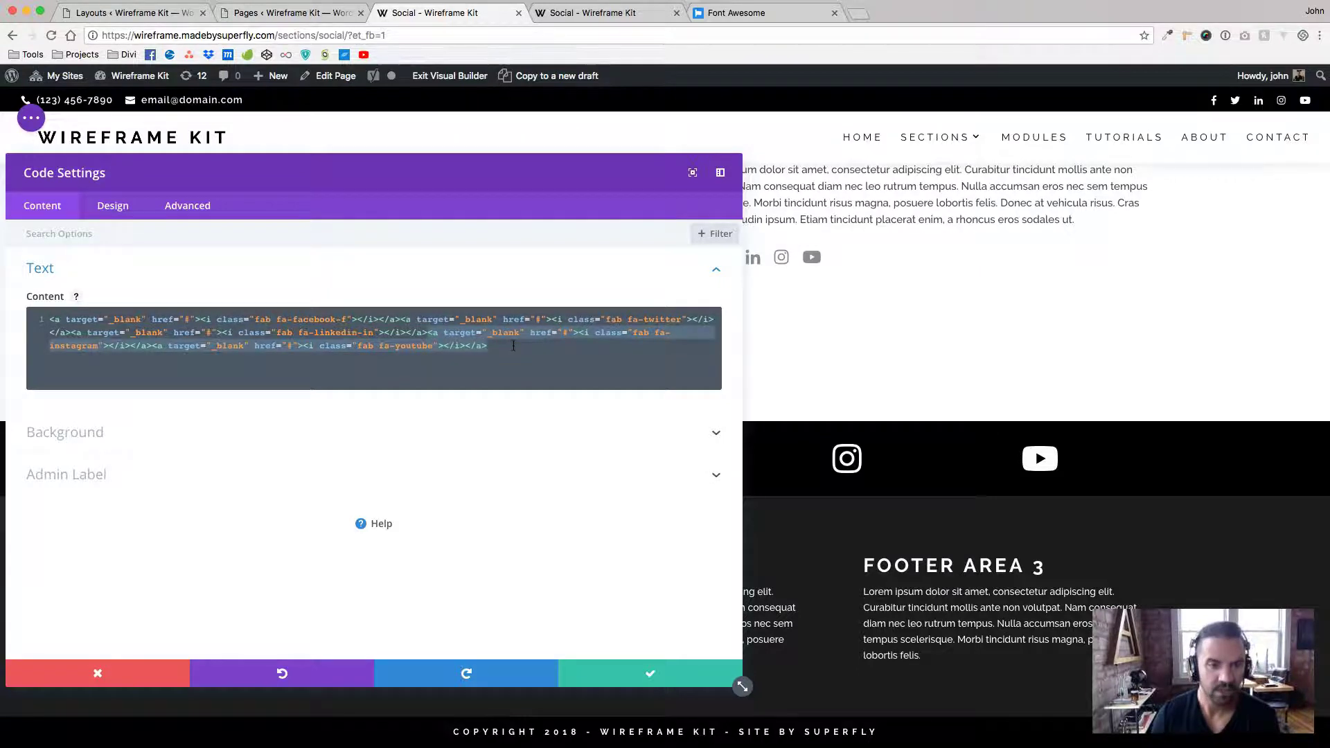
{"action": "key", "text": "ctrl+c"}
{"action": "left_click", "coordinate": [514, 345]}
{"action": "key", "text": "ctrl+v"}
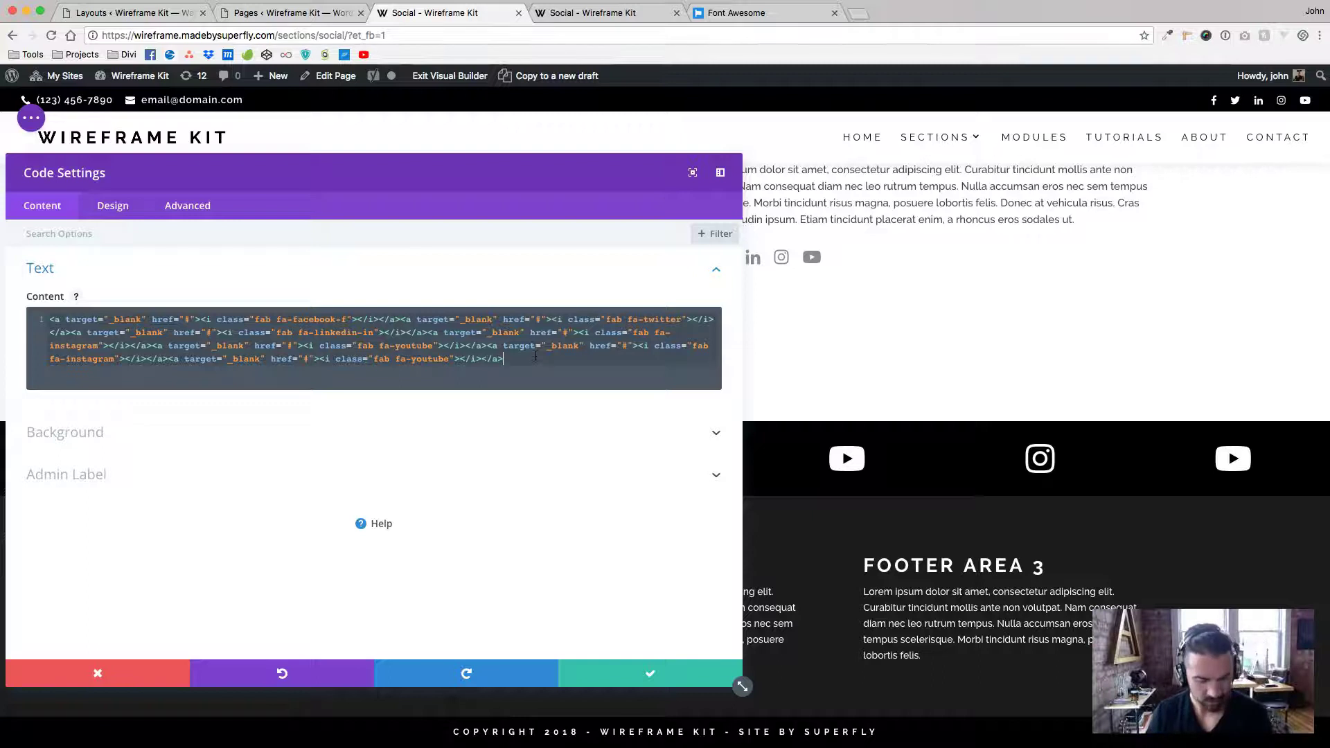
{"action": "key", "text": "super+z"}
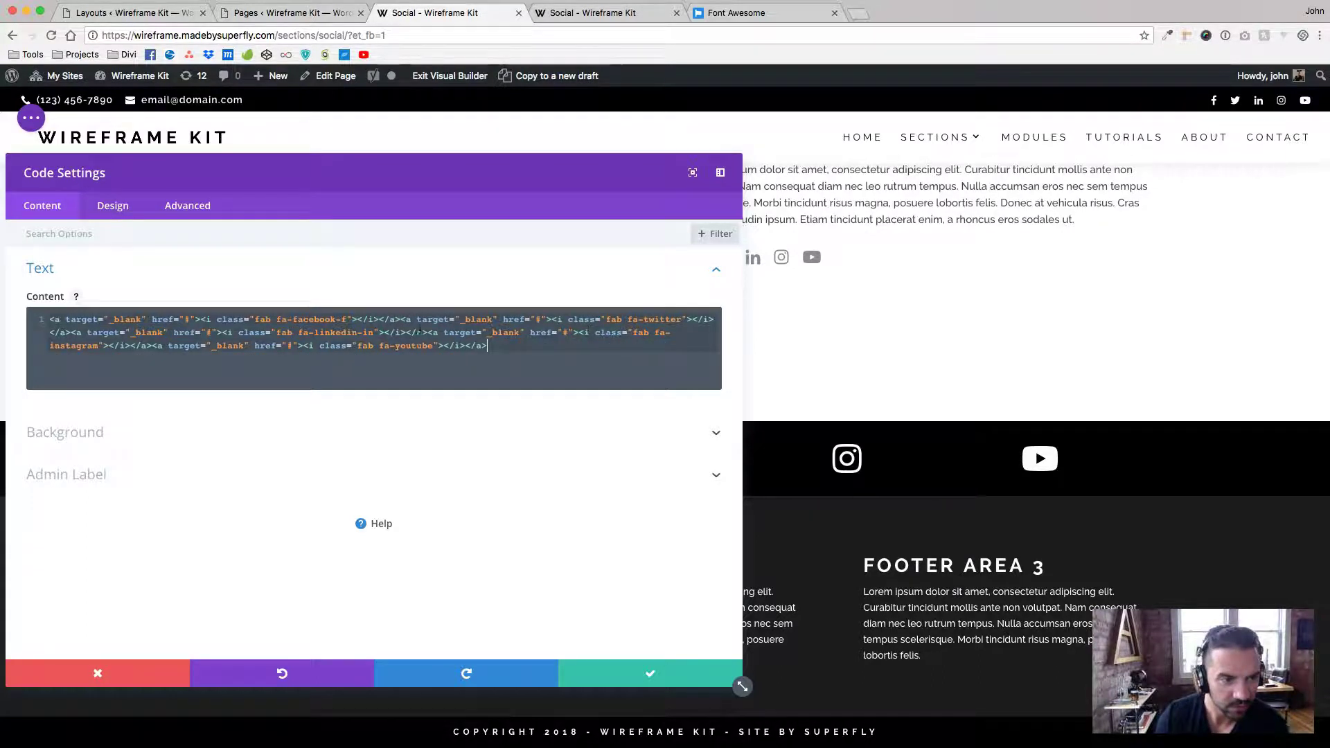
Duplicate the complete YouTube link, including its icon tag, at the end of the code.
{"action": "left_click_drag", "start_coordinate": [152, 347], "coordinate": [522, 341]}
{"action": "key", "text": "super+c"}
{"action": "left_click", "coordinate": [522, 341]}
{"action": "key", "text": "super+v"}
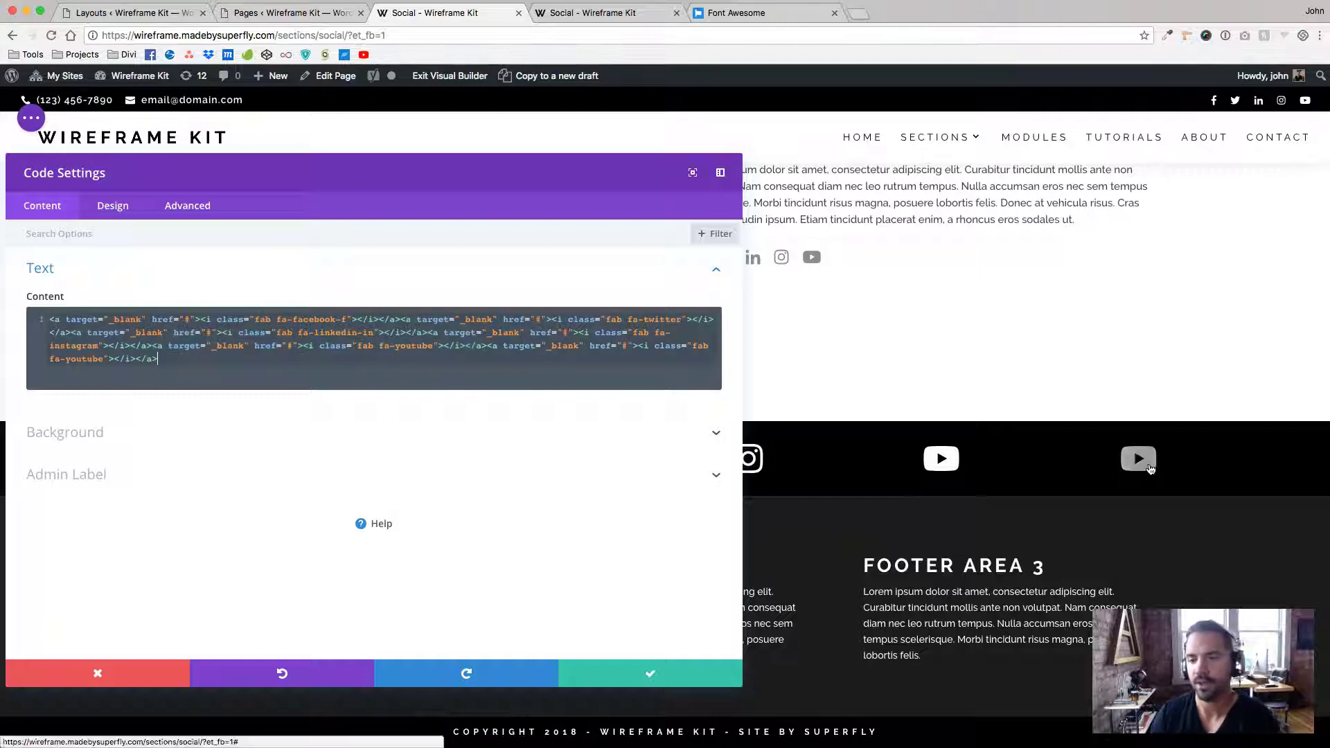
Search the Font Awesome icon gallery for "vimeo" and copy the HTML snippet of the vimeo-v icon.
{"action": "left_click", "coordinate": [747, 15]}
{"action": "left_click", "coordinate": [534, 101]}
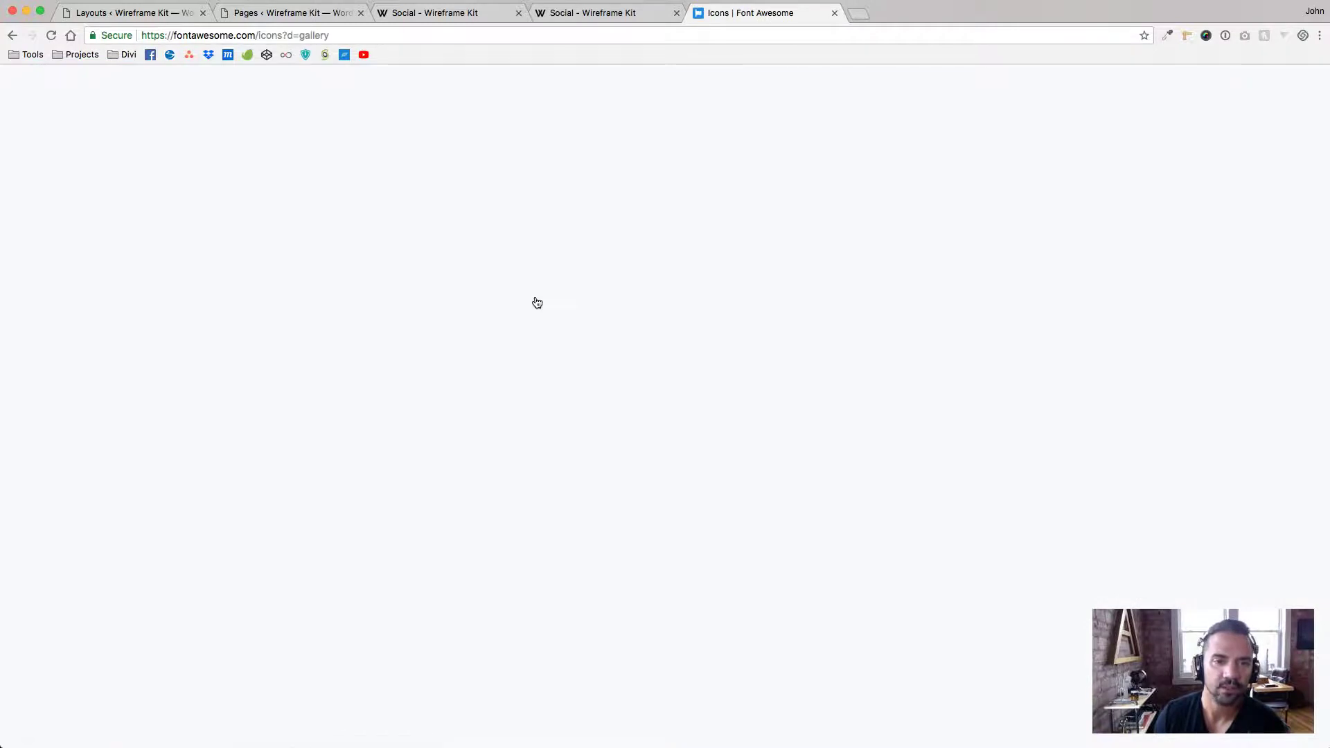
{"action": "left_click", "coordinate": [519, 185]}
{"action": "type", "text": "vimeo"}
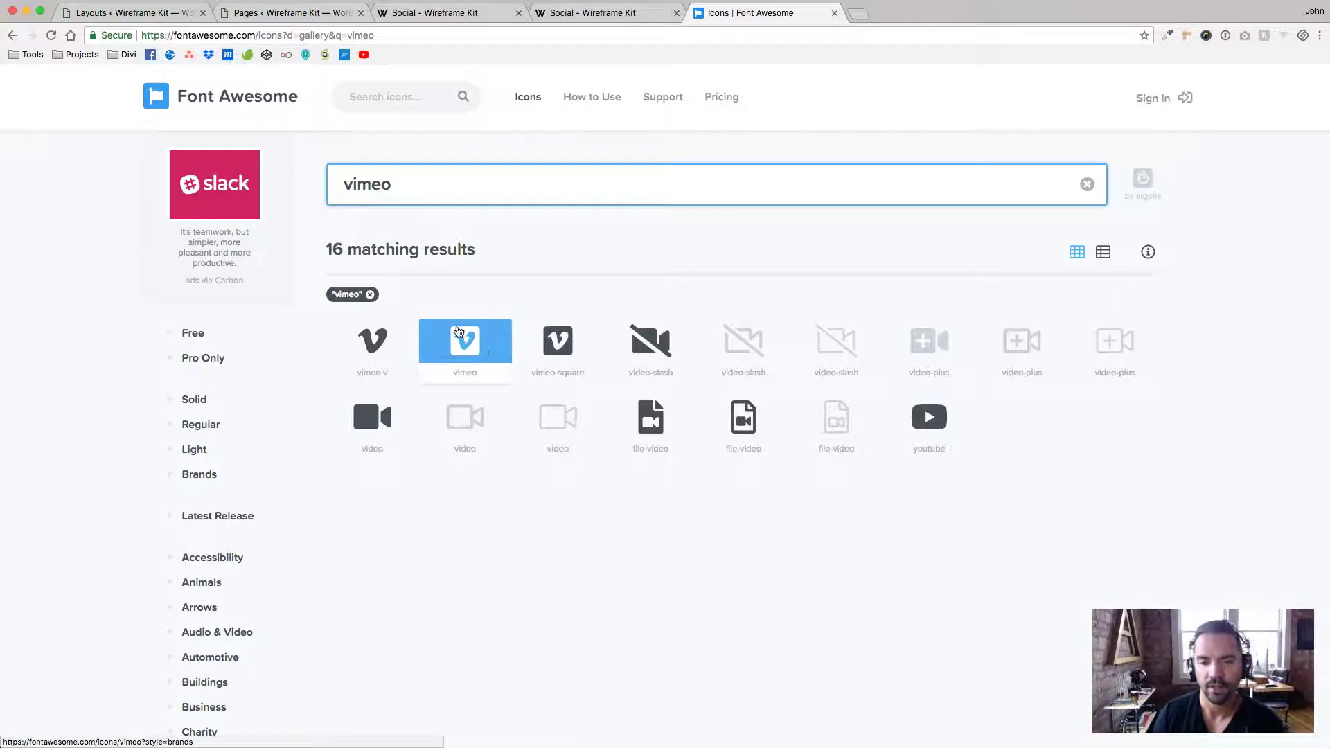
{"action": "left_click", "coordinate": [374, 347]}
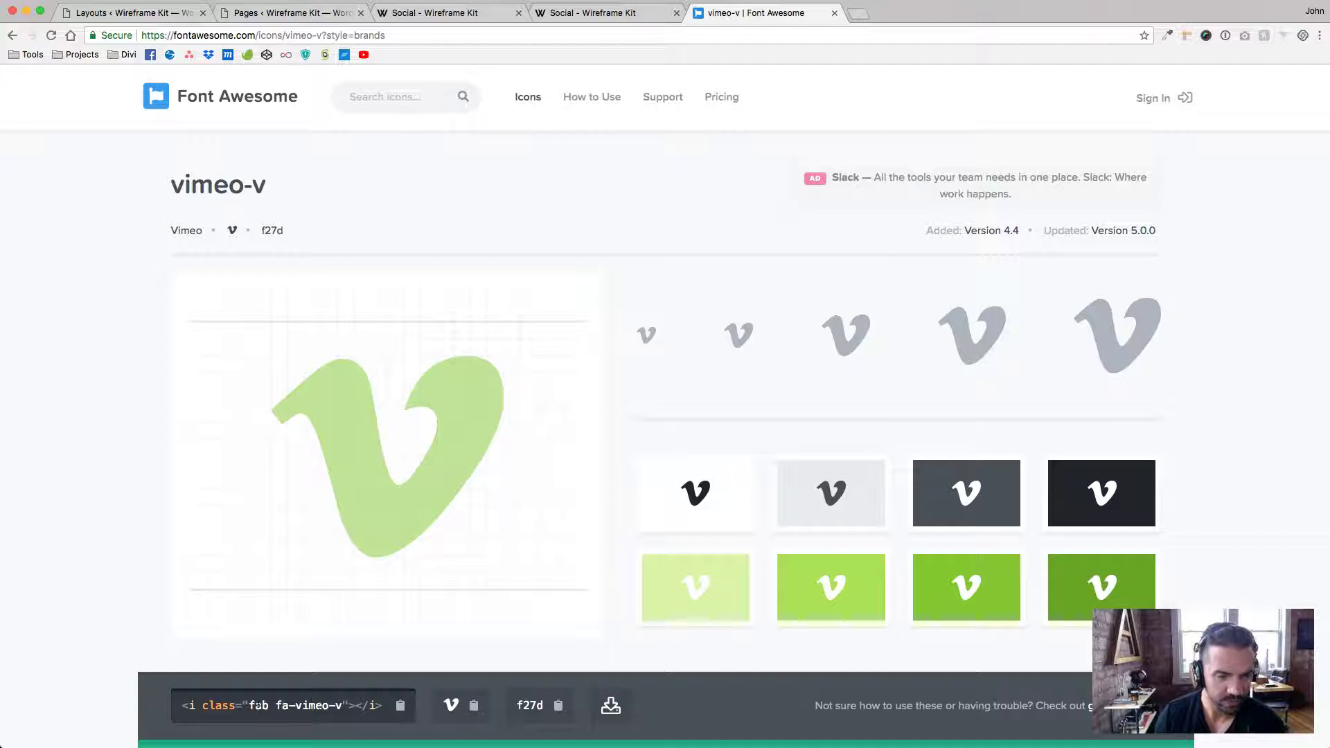
{"action": "left_click", "coordinate": [400, 706]}
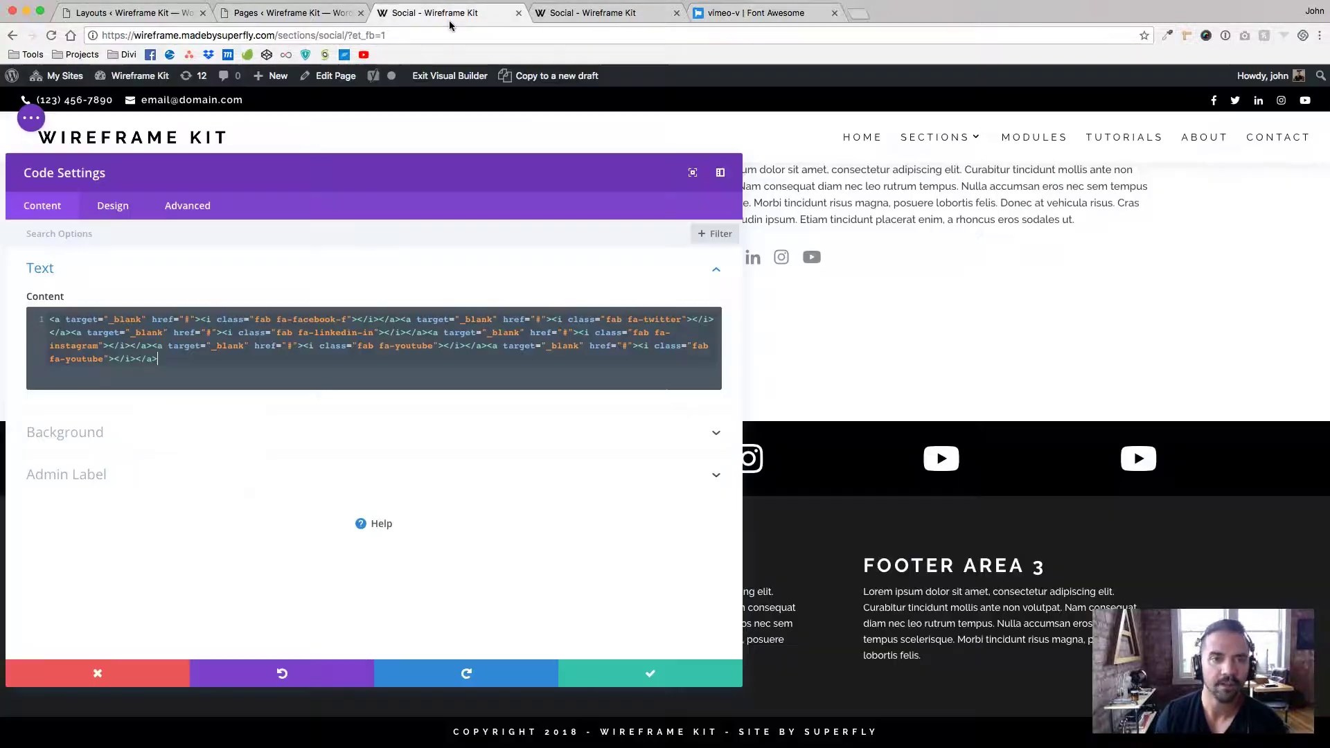
Replace the icon tag in the last link with the copied fa-vimeo-v tag and apply the module settings.
{"action": "left_click", "coordinate": [443, 14]}
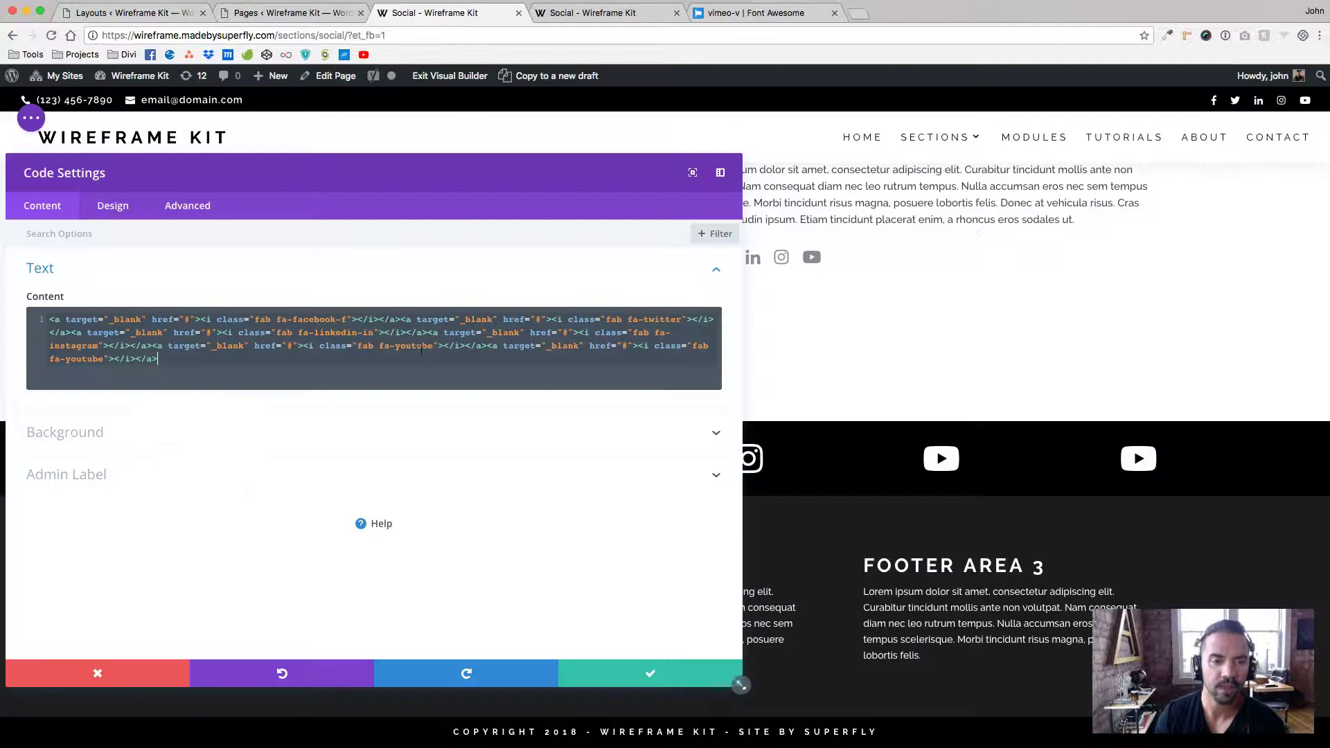
{"action": "left_click_drag", "start_coordinate": [575, 358], "coordinate": [123, 358]}
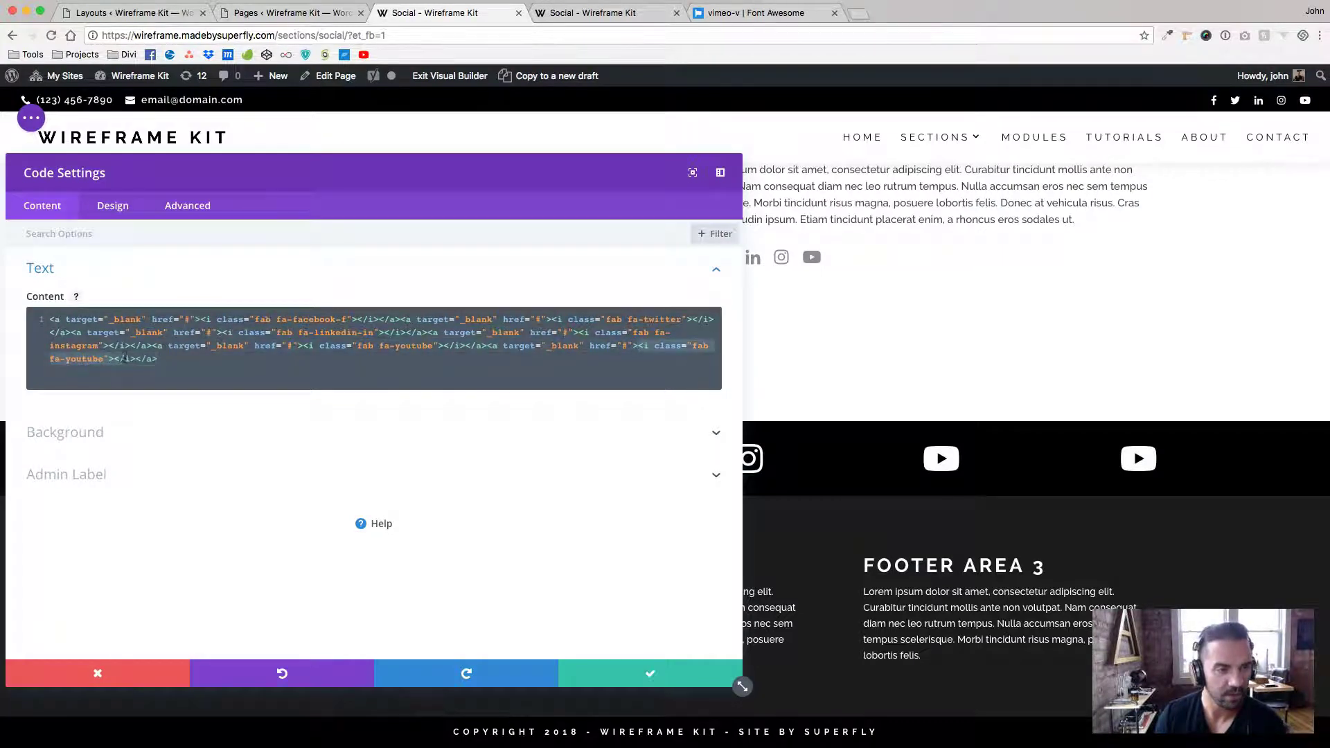
{"action": "key", "text": "BackSpace"}
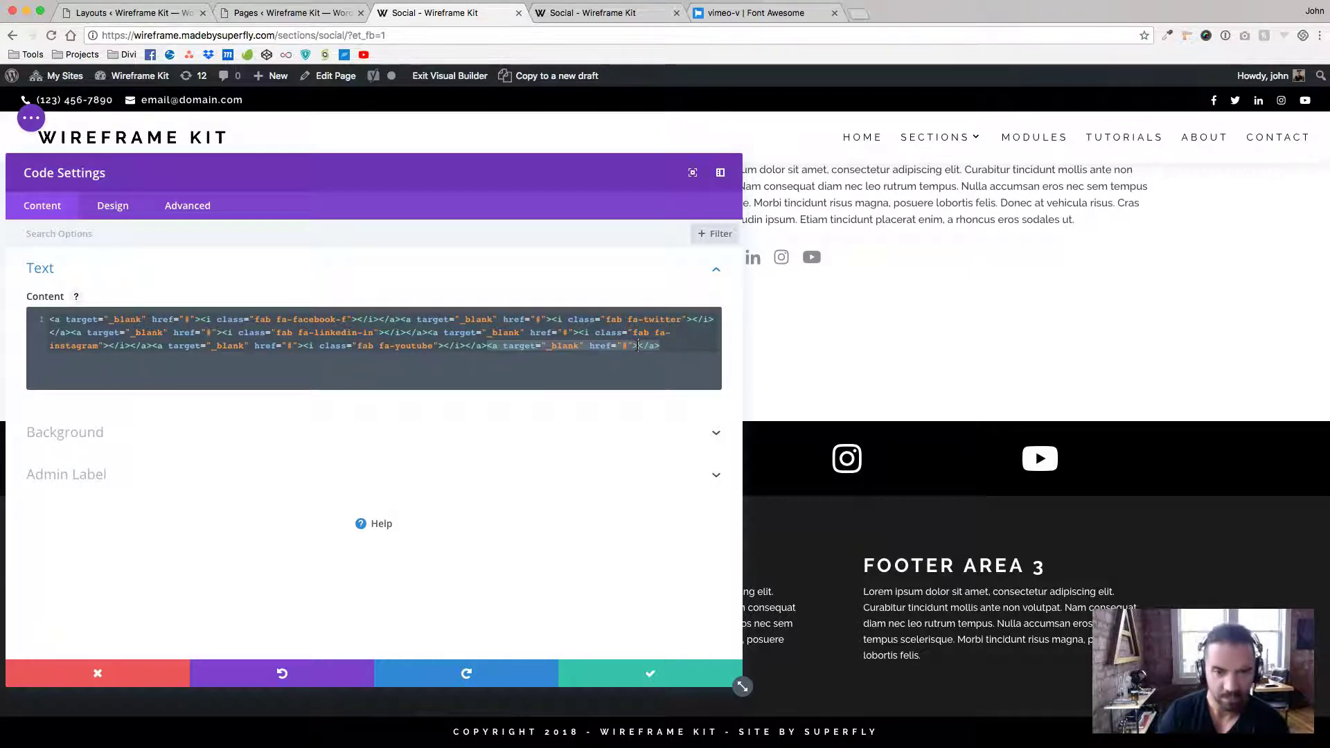
{"action": "key", "text": "super+v"}
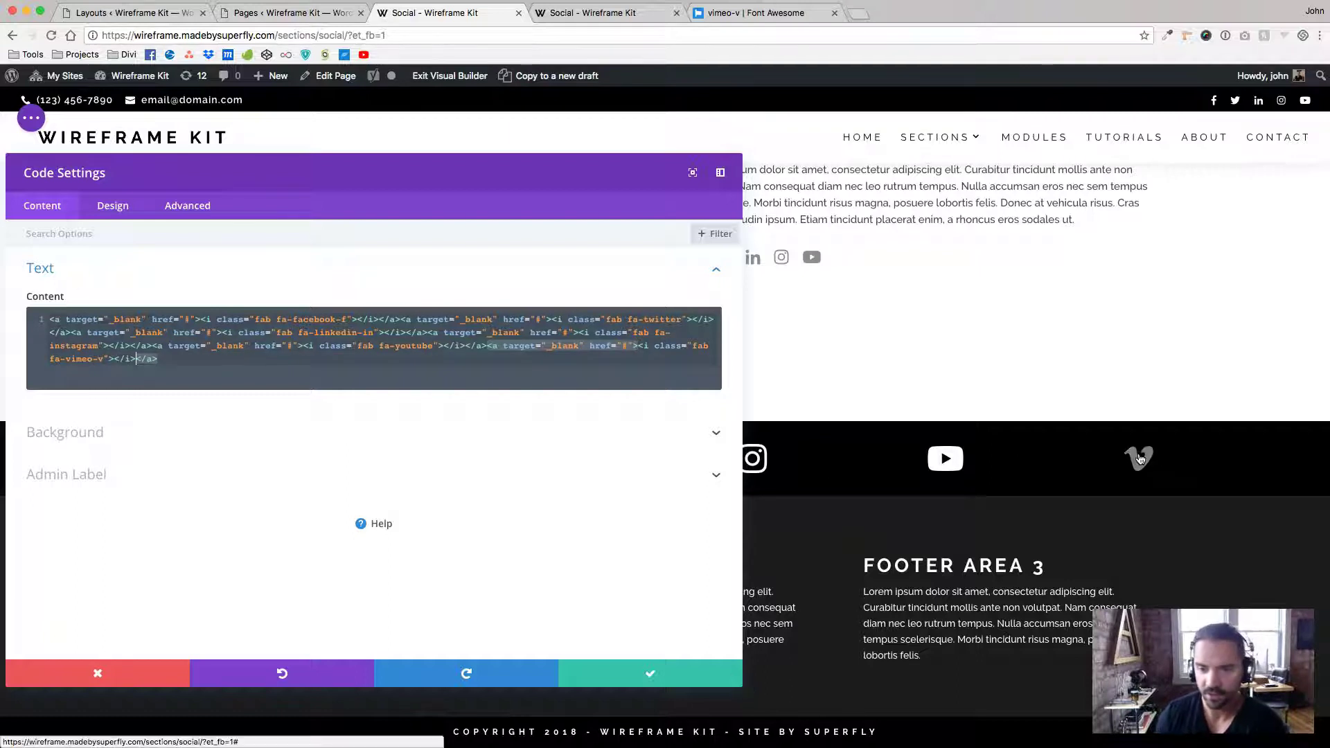
{"action": "left_click", "coordinate": [643, 673]}
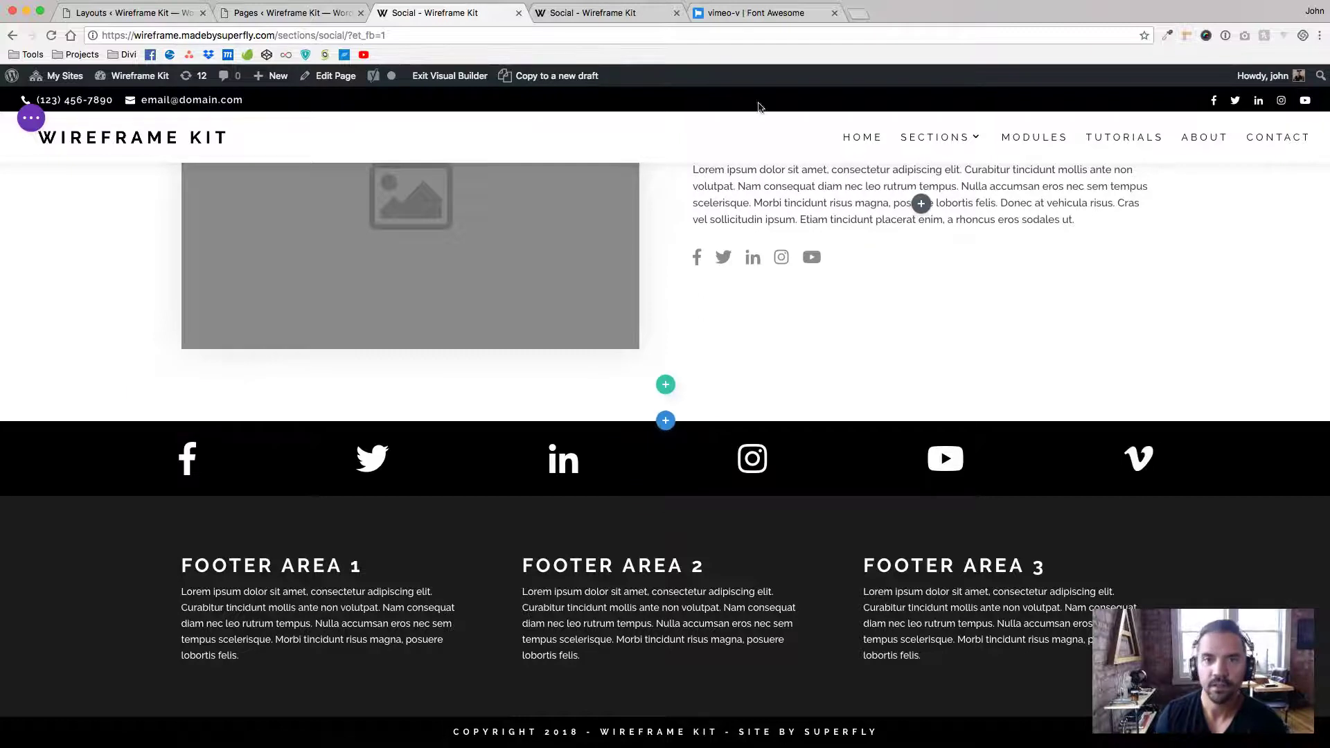
Compare the social icon bar above the footer on the live page with the version in the Visual Builder.
{"action": "left_click", "coordinate": [626, 19]}
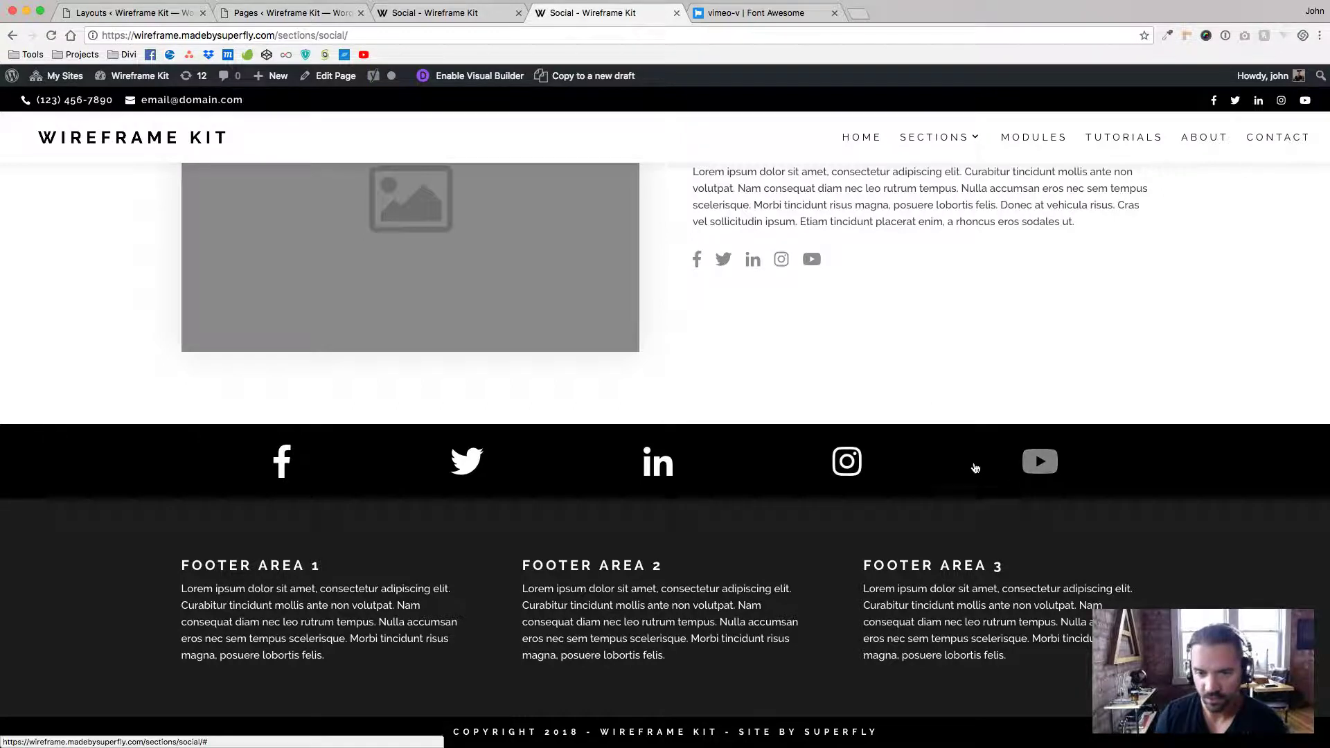
{"action": "left_click", "coordinate": [471, 14]}
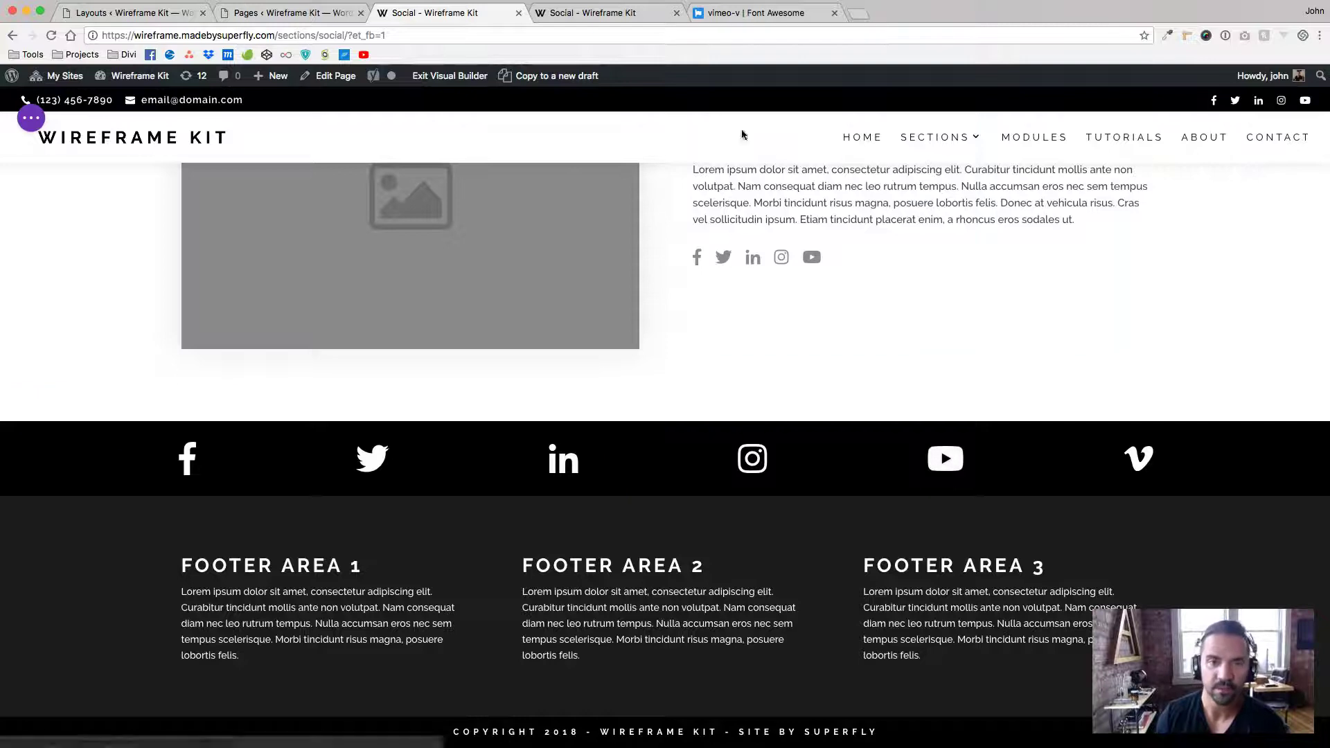
{"action": "key", "text": "ctrl+Tab"}
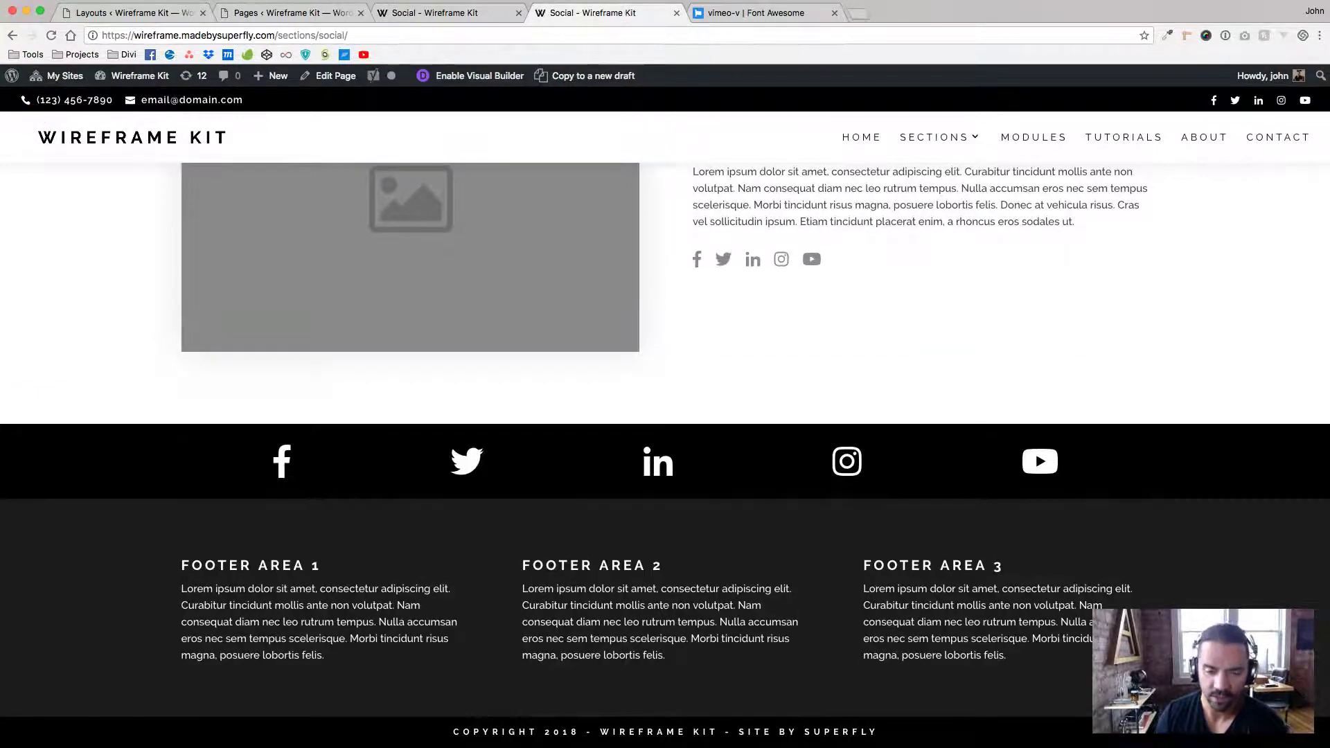
{"action": "key", "text": "ctrl+shift+Tab"}
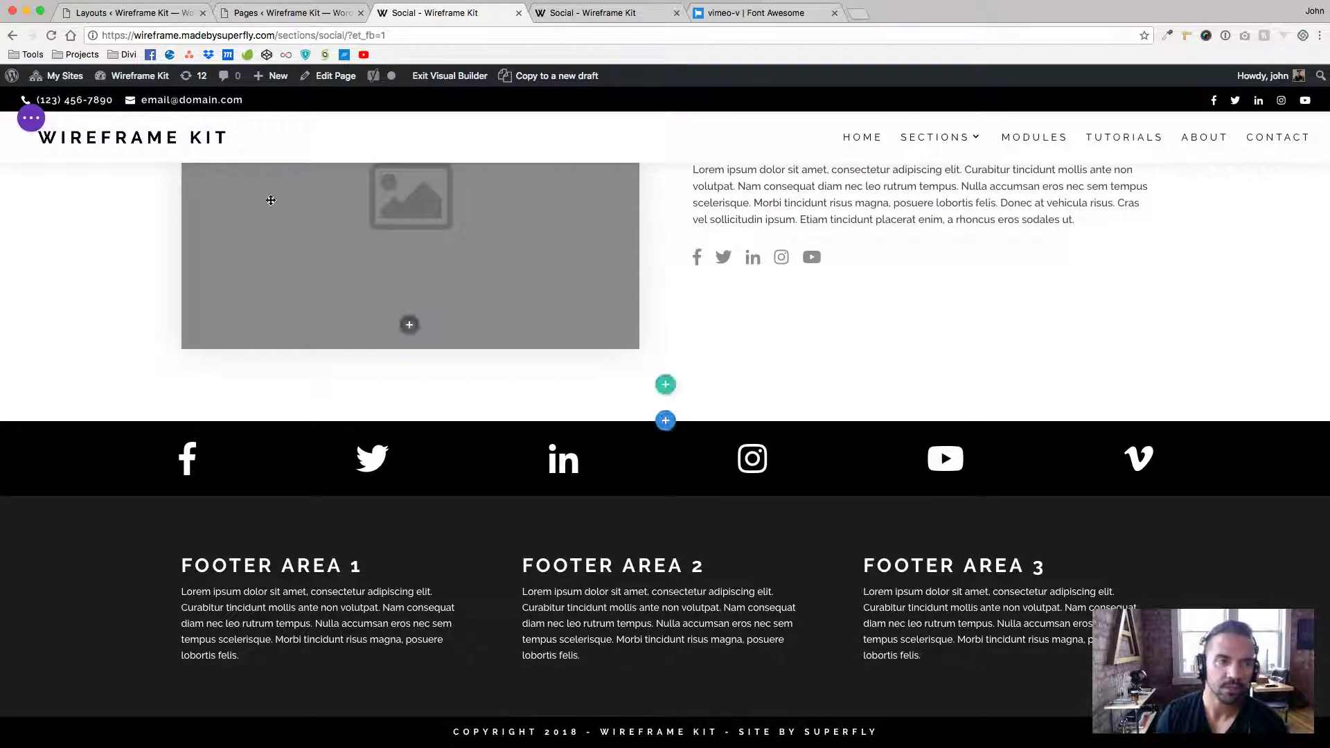
Save the page, close the Font Awesome site and check the social icon bar on the live page.
{"action": "left_click", "coordinate": [31, 118]}
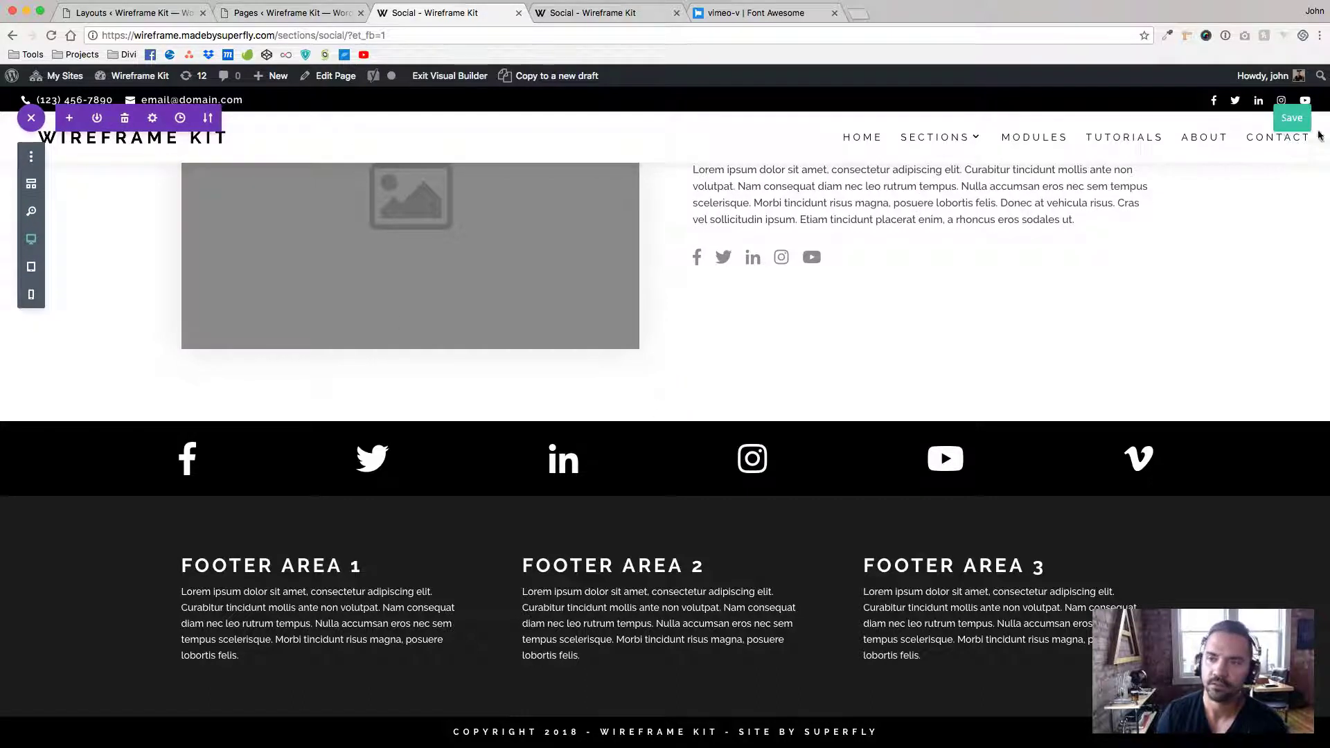
{"action": "left_click", "coordinate": [1288, 124]}
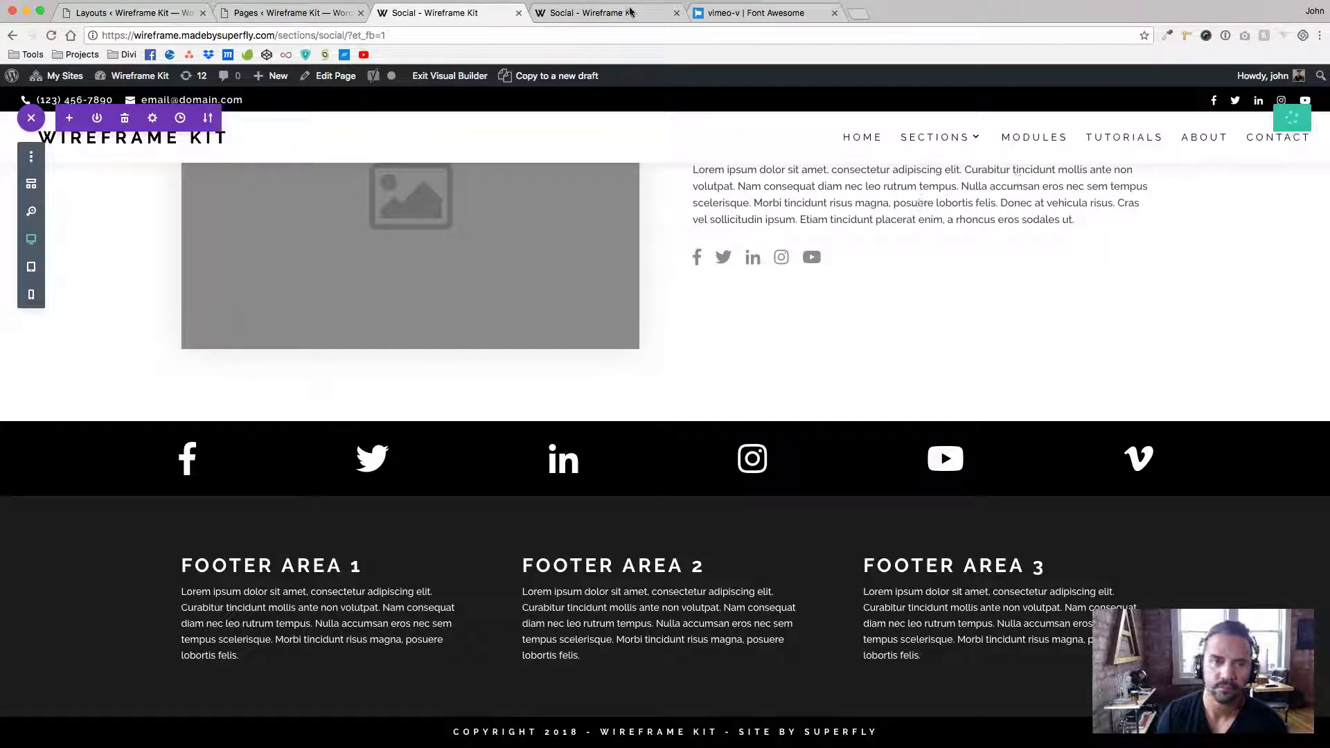
{"action": "left_click", "coordinate": [836, 14]}
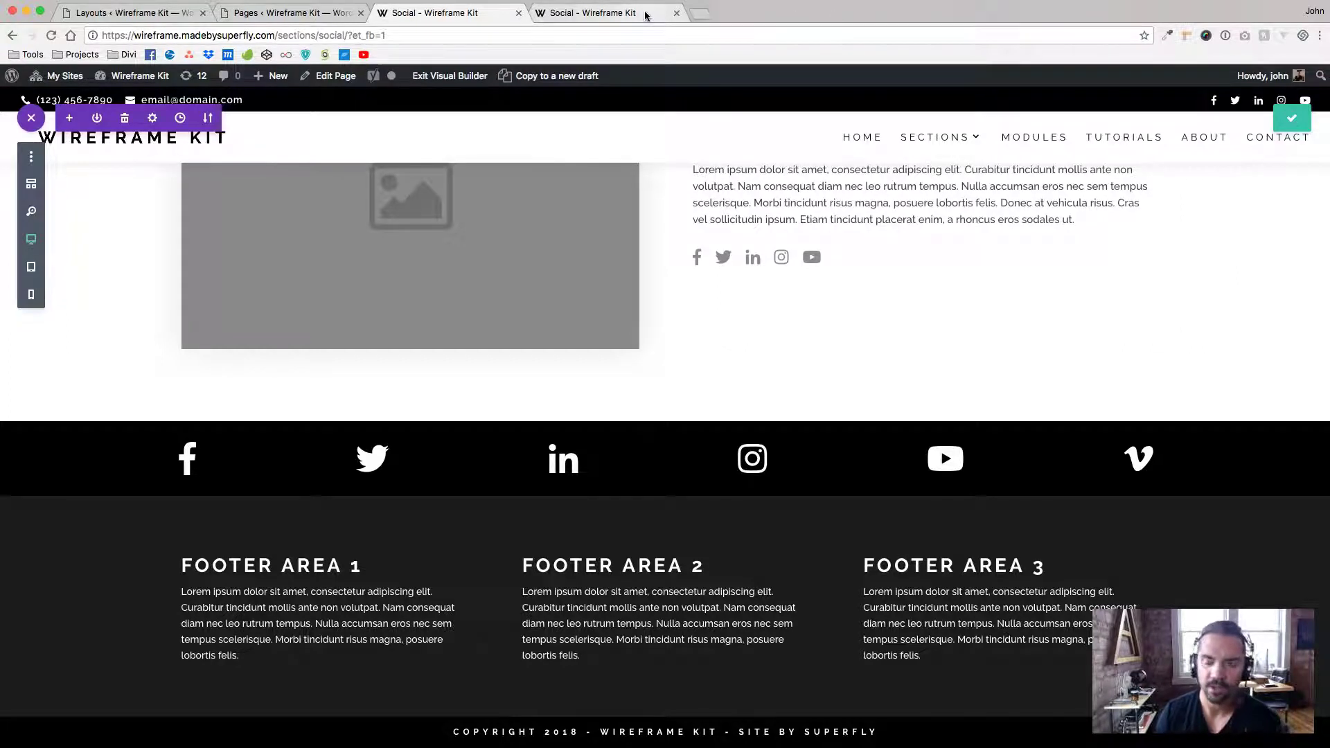
{"action": "left_click", "coordinate": [645, 13]}
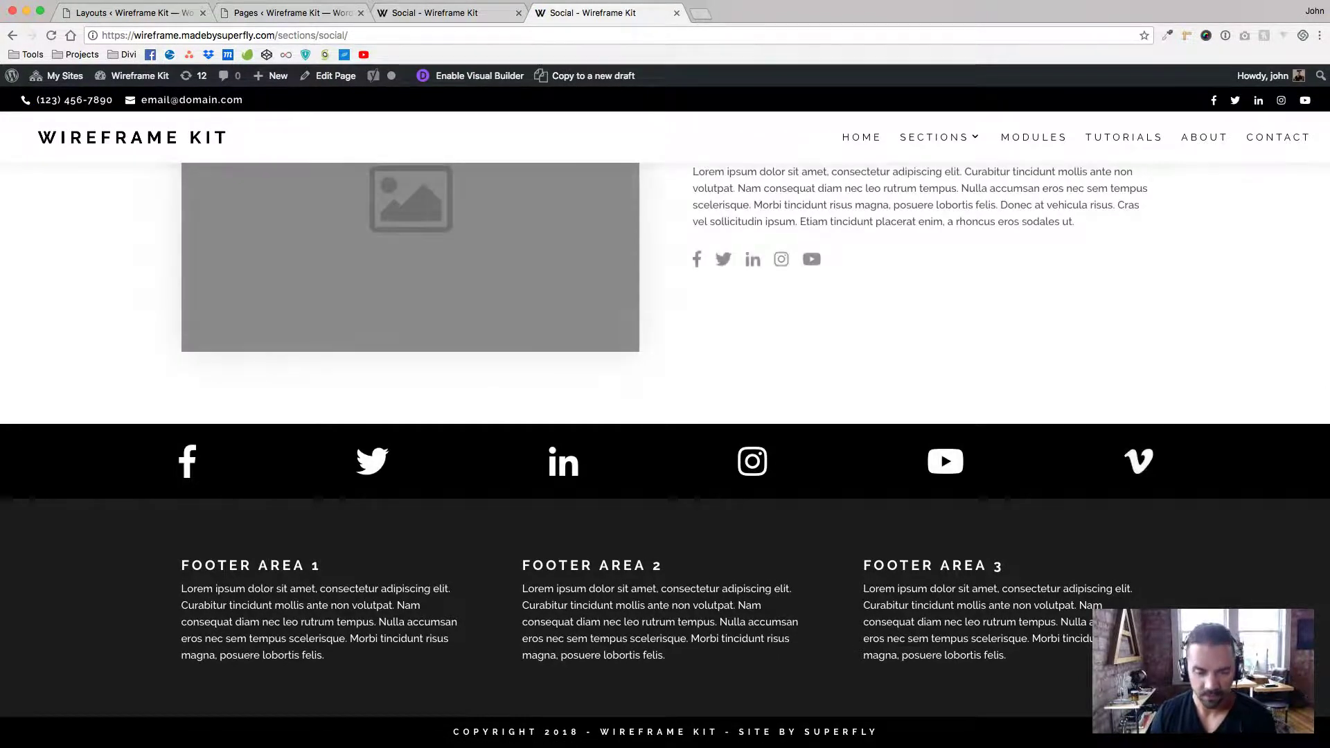
Open the social bar's code module settings in the Visual Builder, examine the href placeholders, close without changes and return to the live page.
{"action": "key", "text": "super+Tab"}
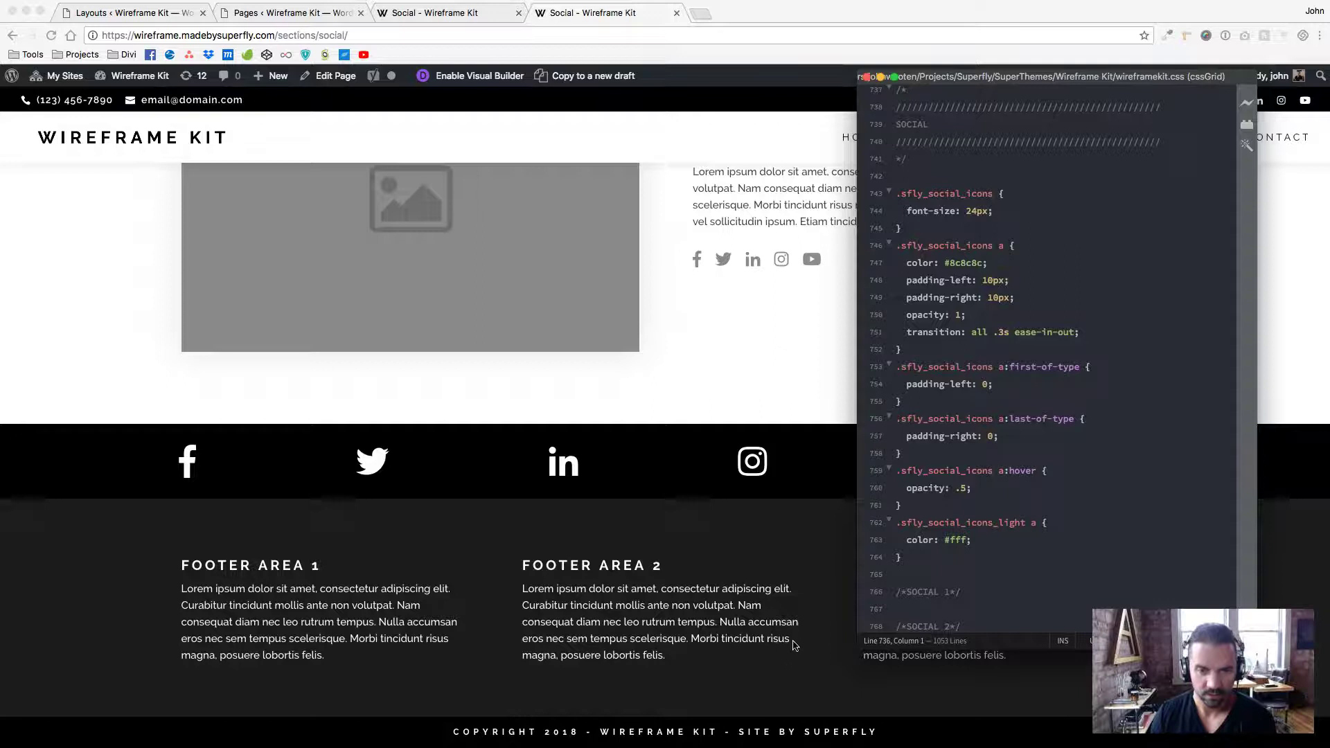
{"action": "left_click", "coordinate": [472, 28]}
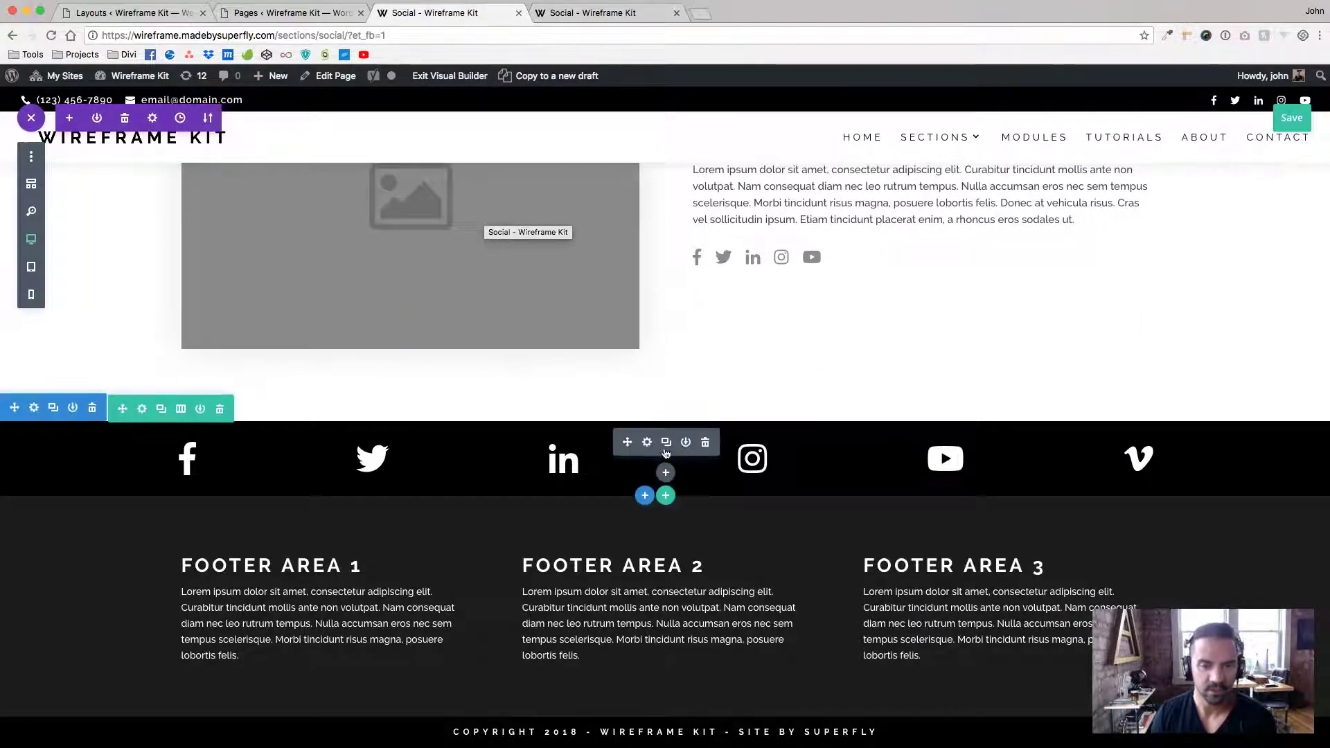
{"action": "left_click", "coordinate": [644, 439]}
{"action": "left_click_drag", "start_coordinate": [537, 321], "coordinate": [542, 321]}
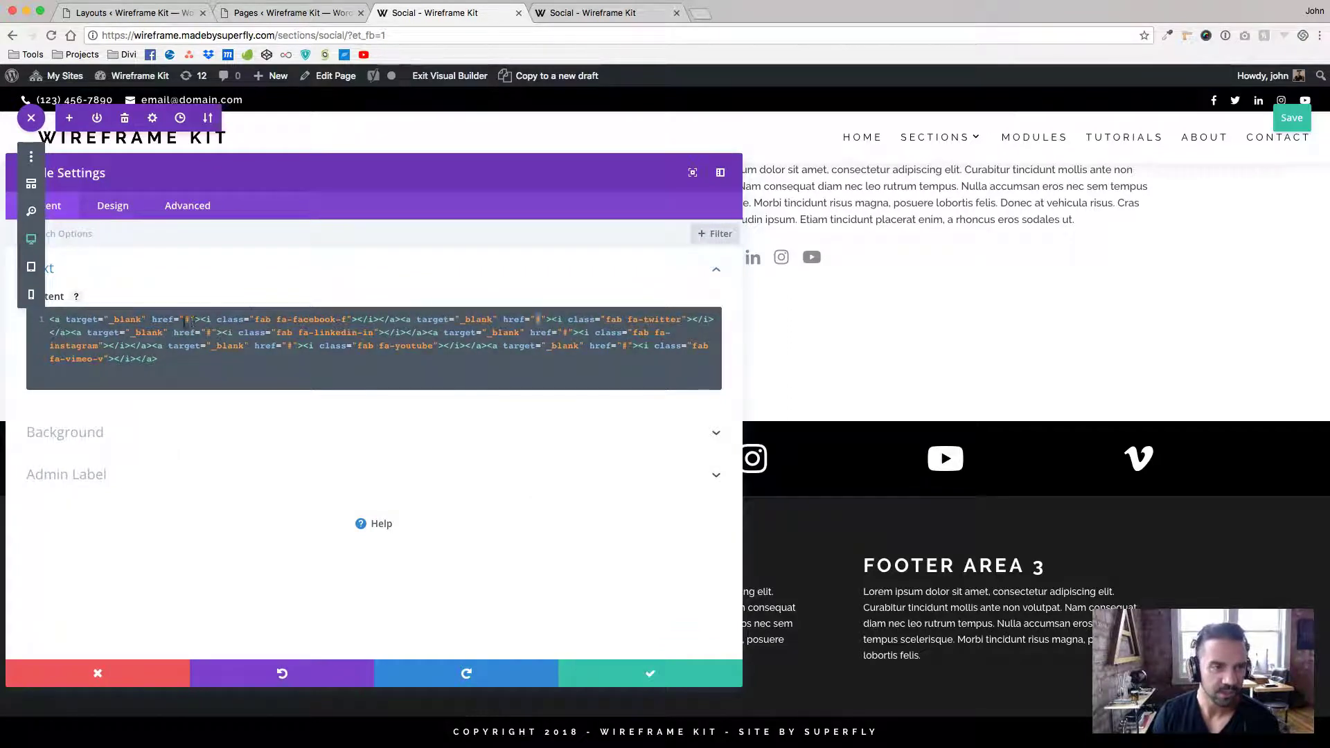
{"action": "left_click", "coordinate": [119, 660]}
{"action": "left_click", "coordinate": [627, 13]}
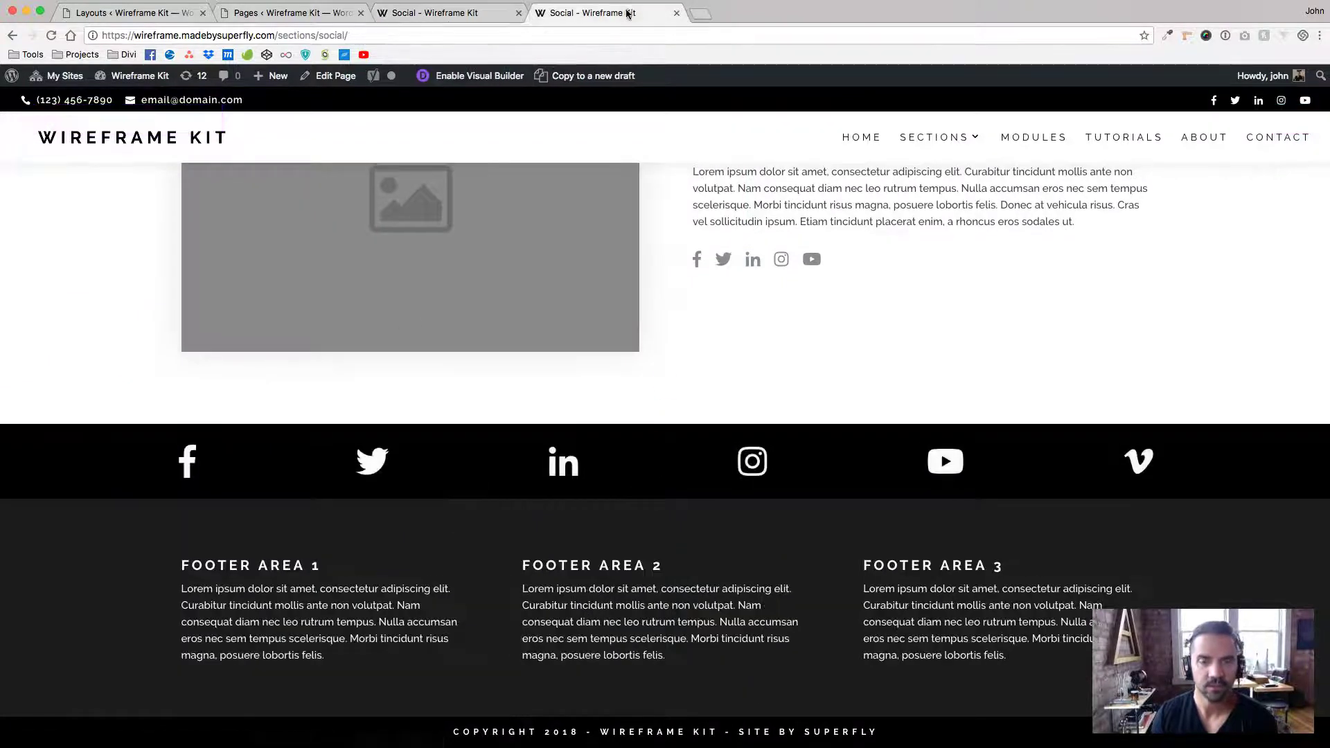
Switch to the wireframekit.css file in the code editor and review the general .sfly_social_icons rules, including hover opacity and light color.
{"action": "key", "text": "super+Tab"}
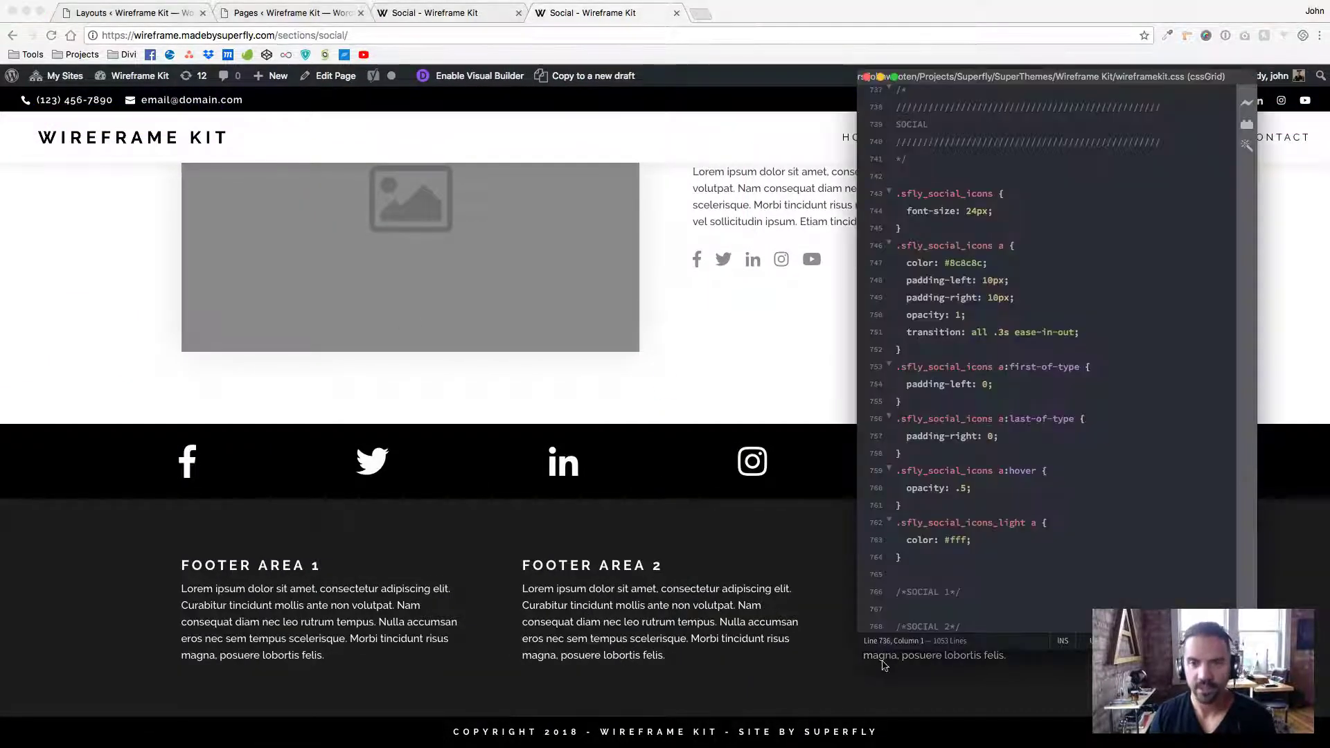
{"action": "left_click", "coordinate": [929, 228]}
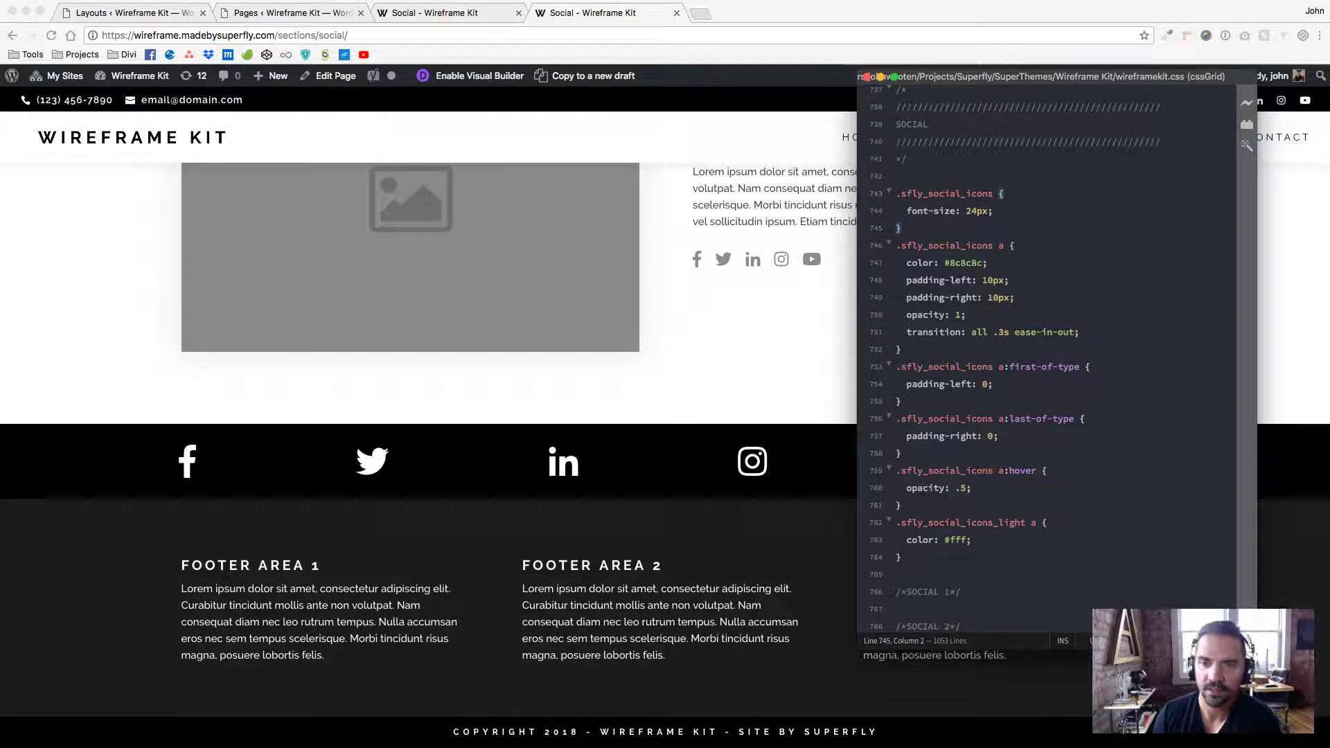
{"action": "left_click_drag", "start_coordinate": [978, 80], "coordinate": [1030, 85]}
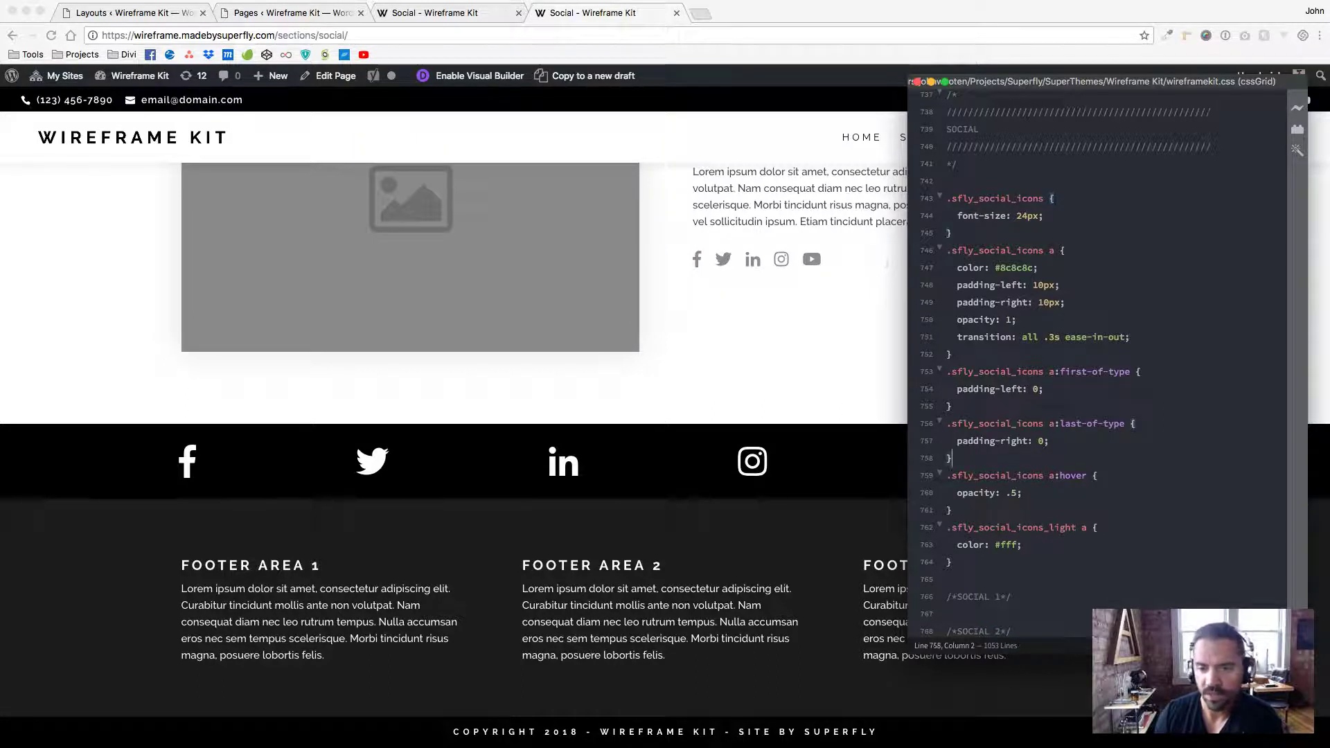
{"action": "left_click", "coordinate": [977, 462]}
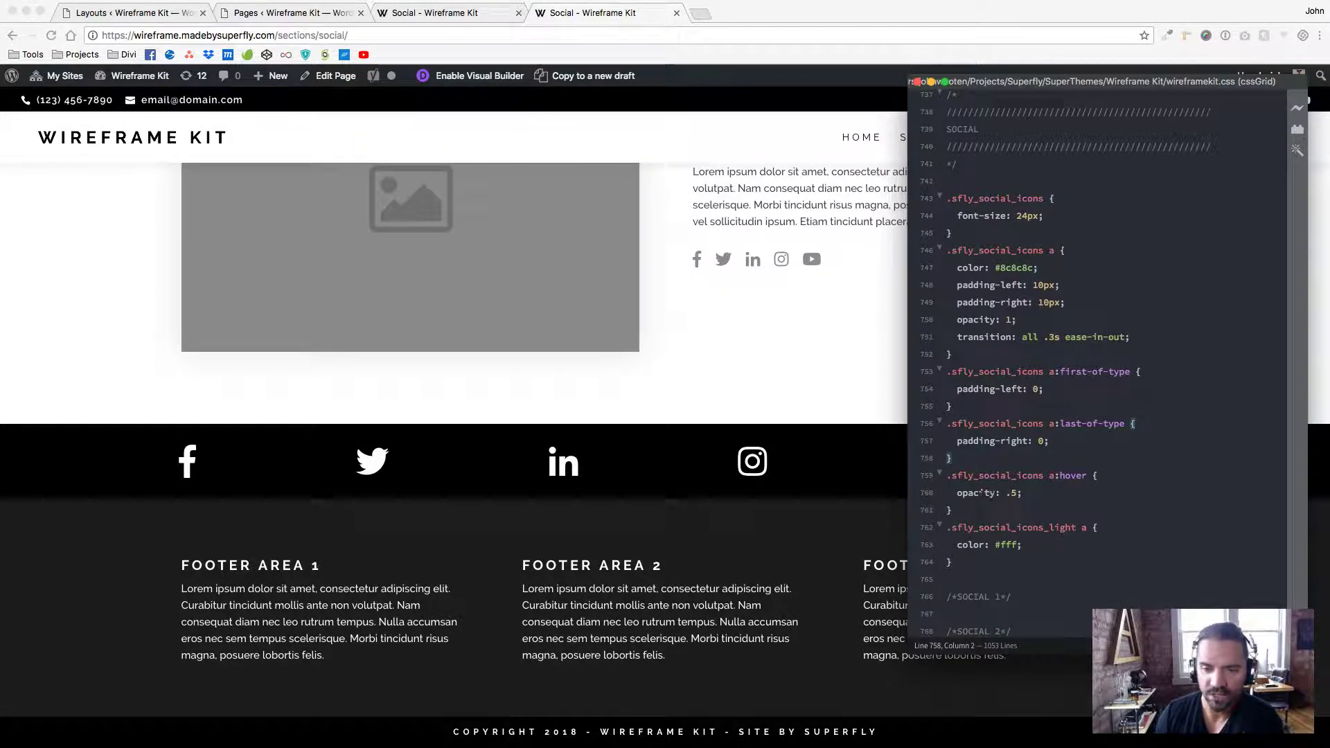
{"action": "left_click", "coordinate": [1032, 493]}
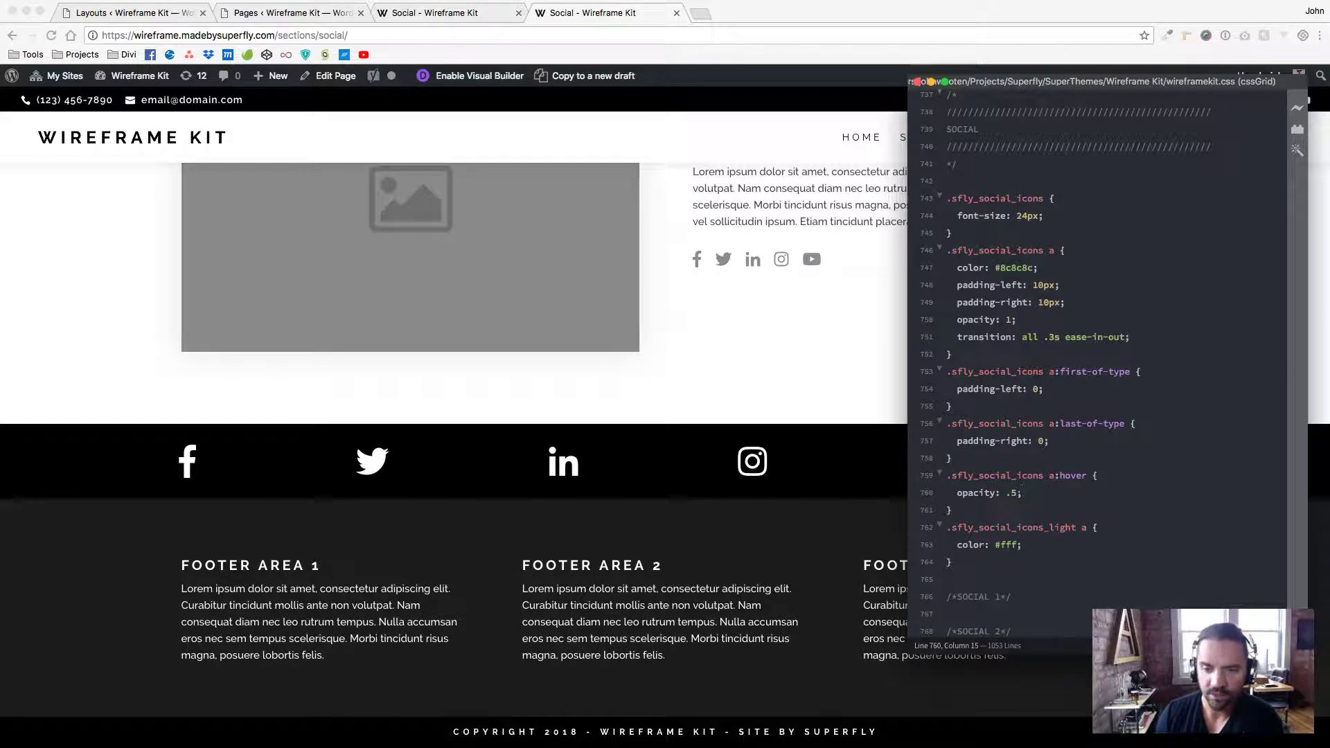
{"action": "key", "text": "shift+End"}
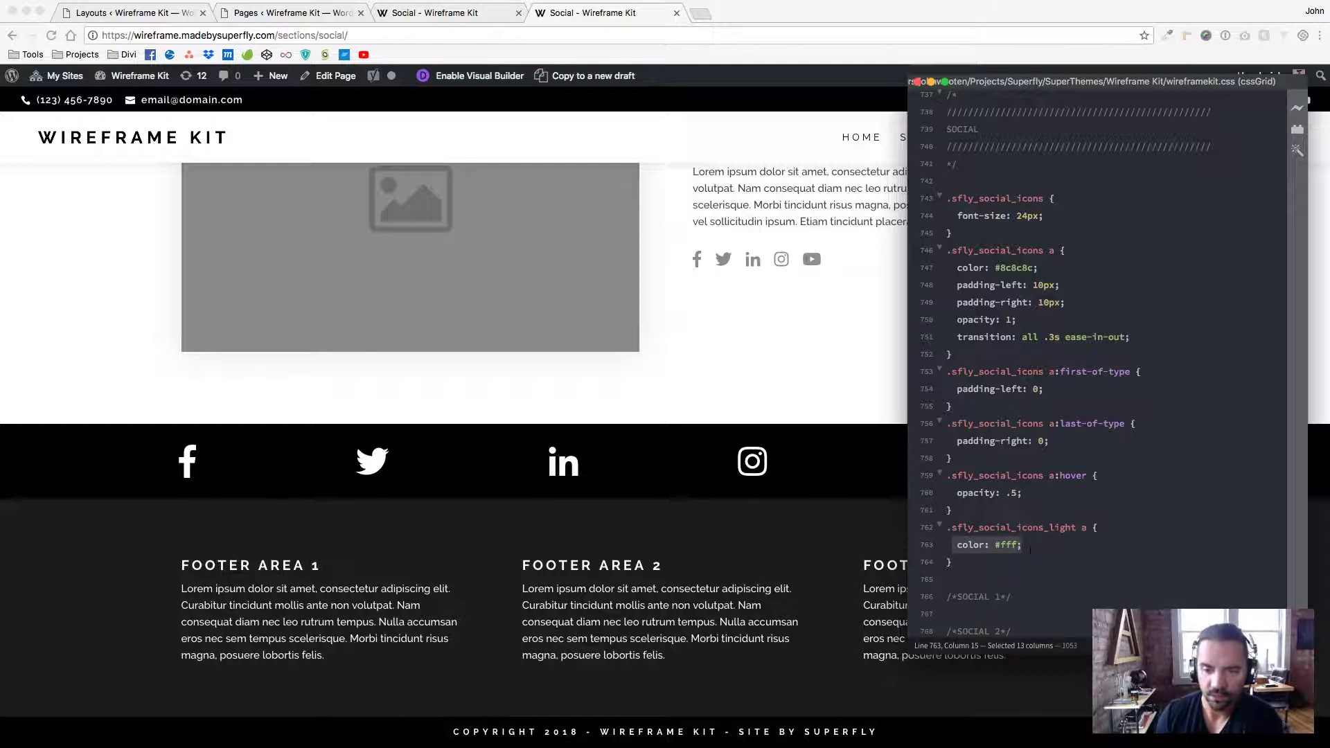
{"action": "left_click", "coordinate": [1030, 548]}
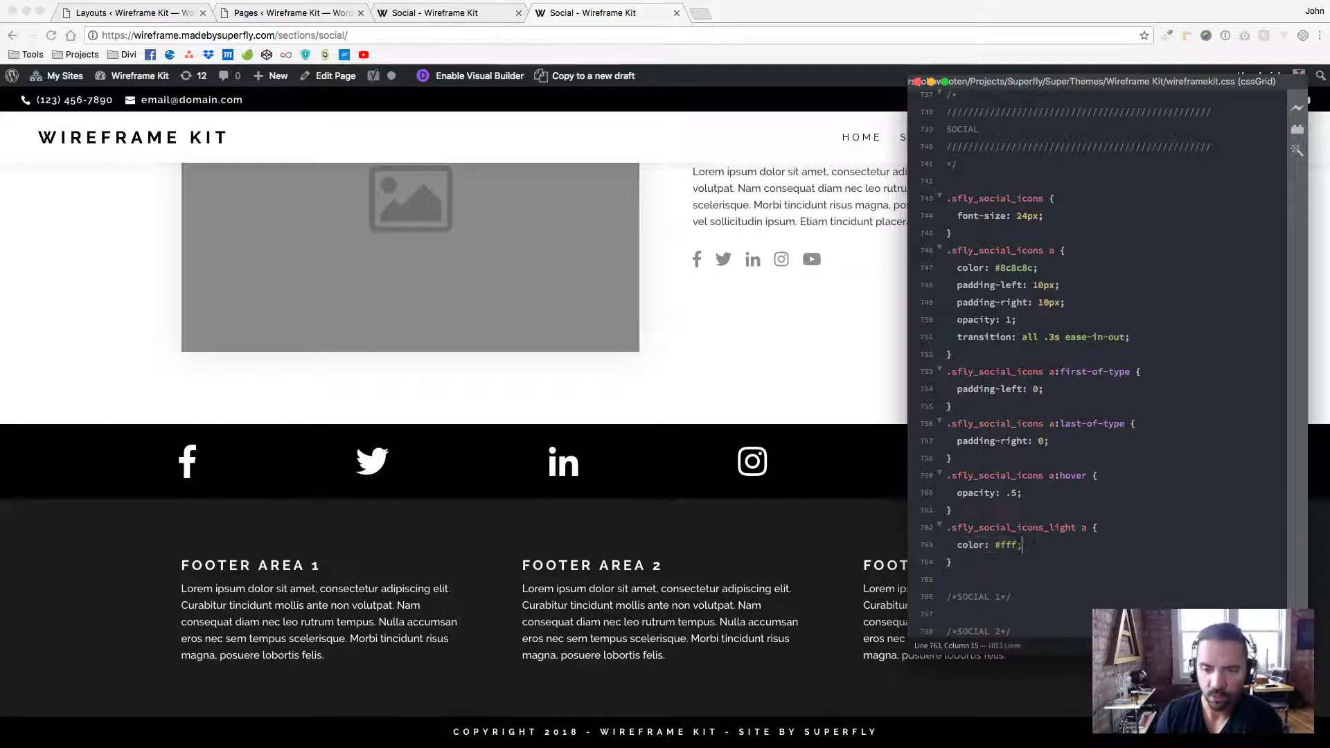
{"action": "left_click", "coordinate": [800, 324]}
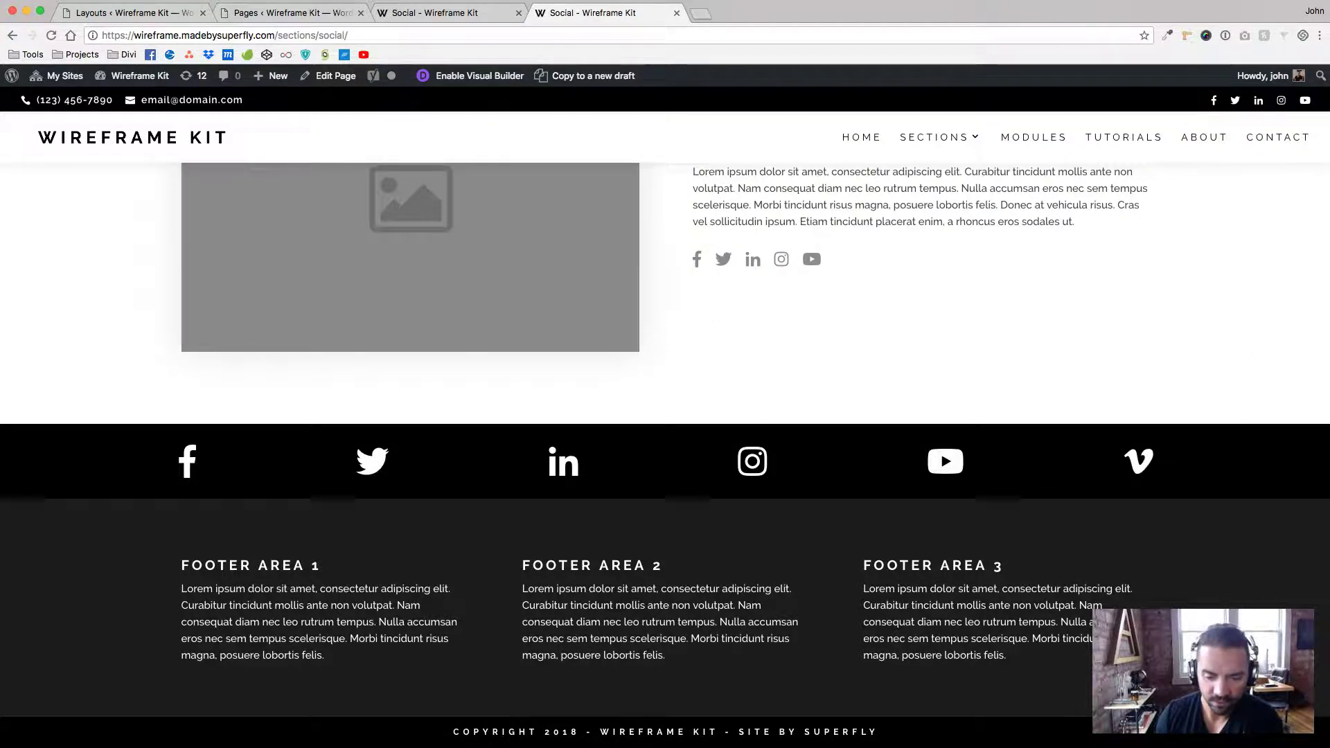
Review the .sfly_social_2 rules in wireframekit.css, covering alignment, hover opacity, icon font size, color and padding.
{"action": "key", "text": "super+Tab"}
{"action": "scroll", "coordinate": [1067, 331], "scroll_direction": "down", "scroll_amount": 10}
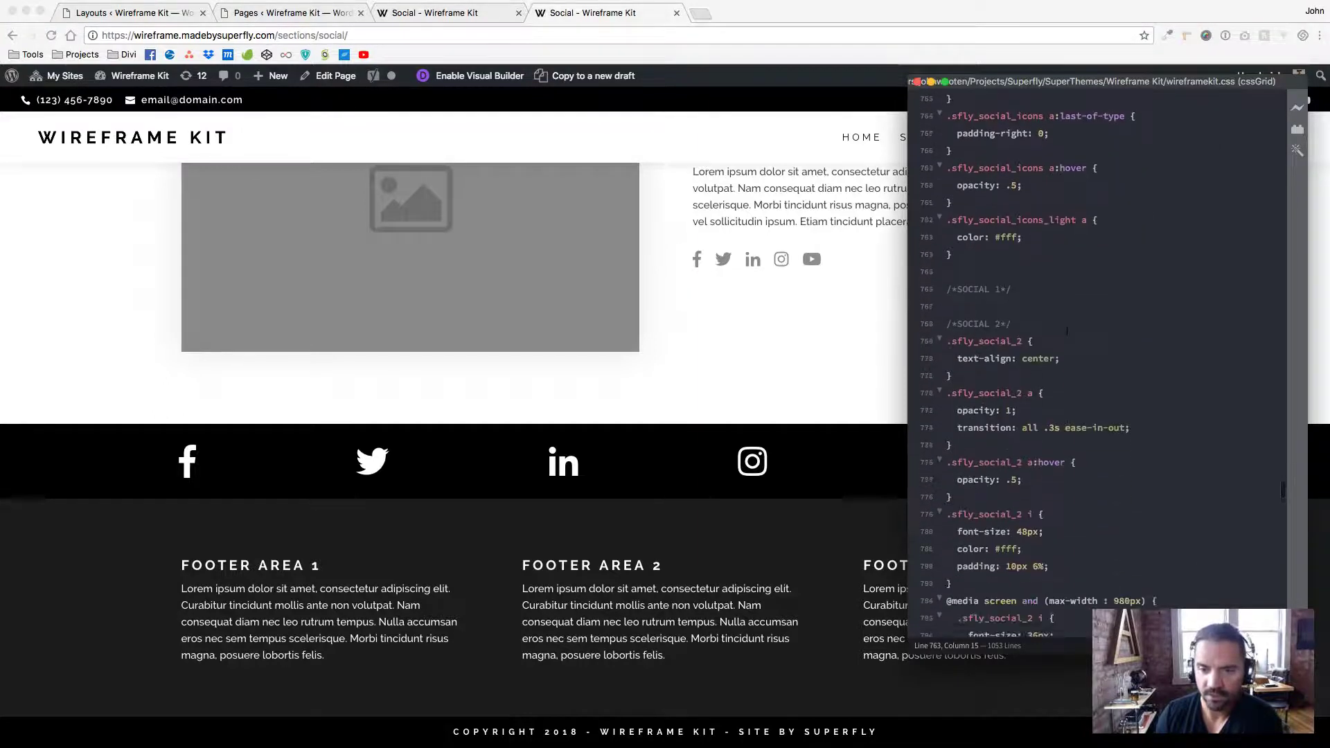
{"action": "scroll", "coordinate": [1067, 331], "scroll_direction": "down", "scroll_amount": 2}
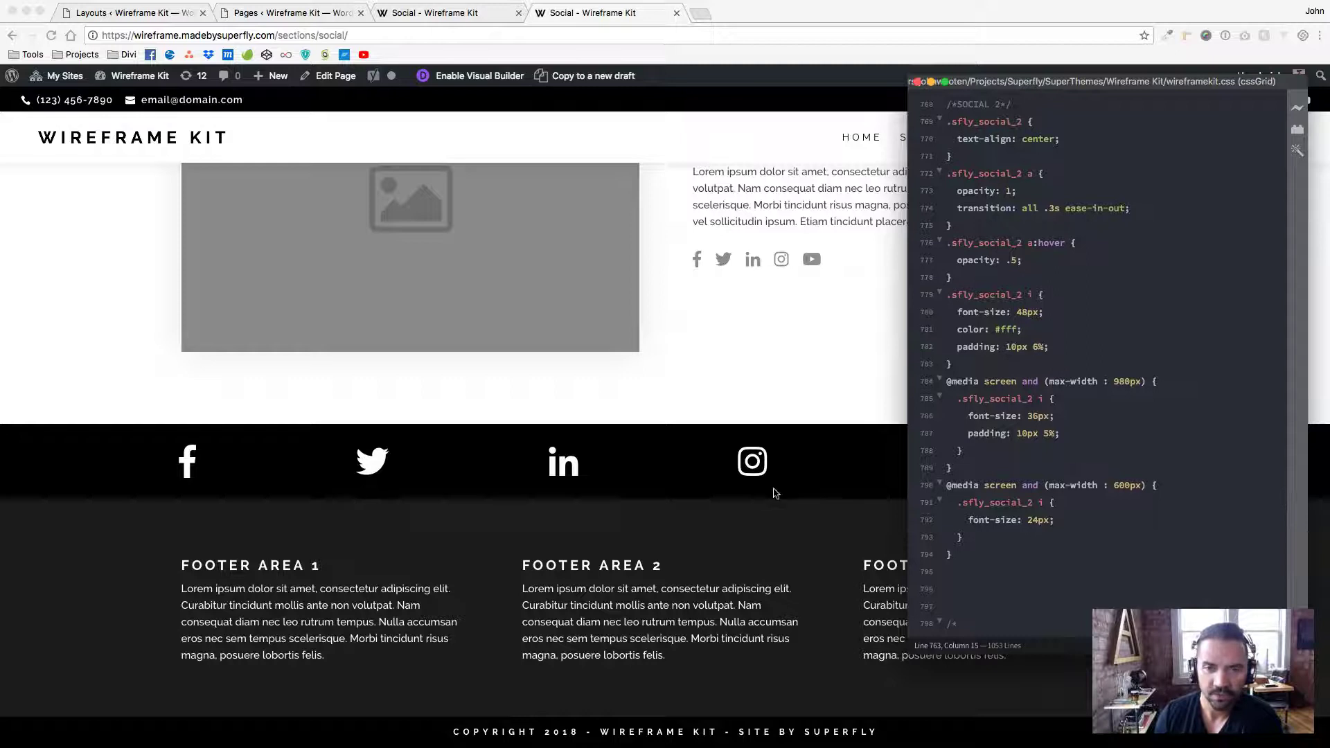
{"action": "left_click", "coordinate": [1015, 191]}
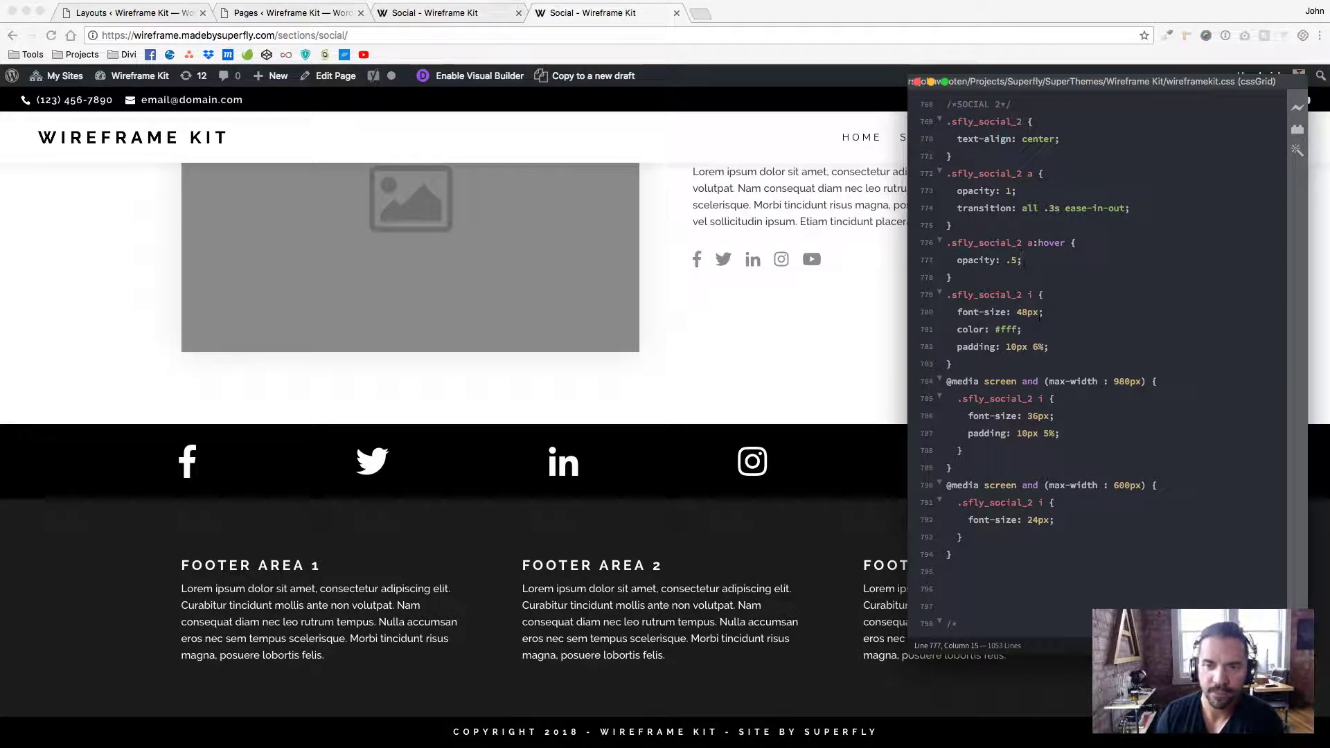
{"action": "key", "text": "shift+Right"}
{"action": "key", "text": "shift+Right"}
{"action": "key", "text": "shift+Right"}
{"action": "left_click", "coordinate": [1022, 310]}
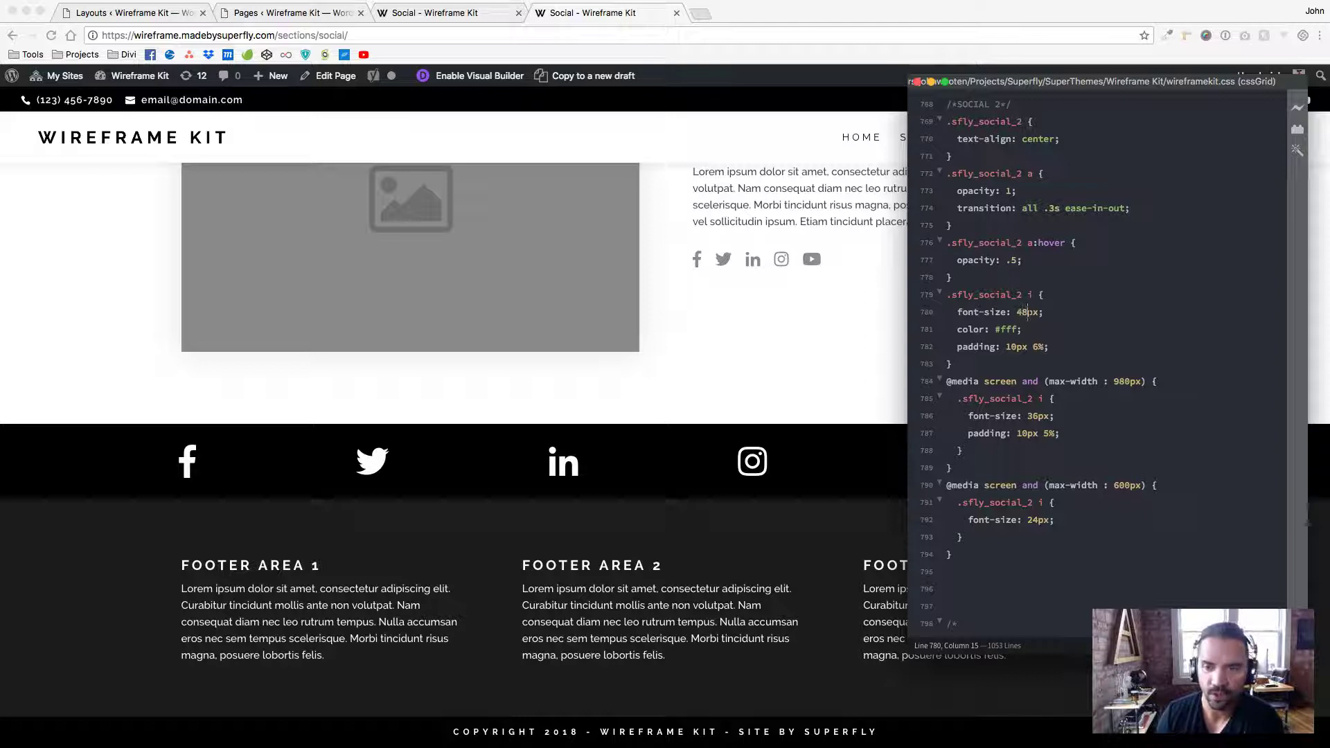
{"action": "key", "text": "Right"}
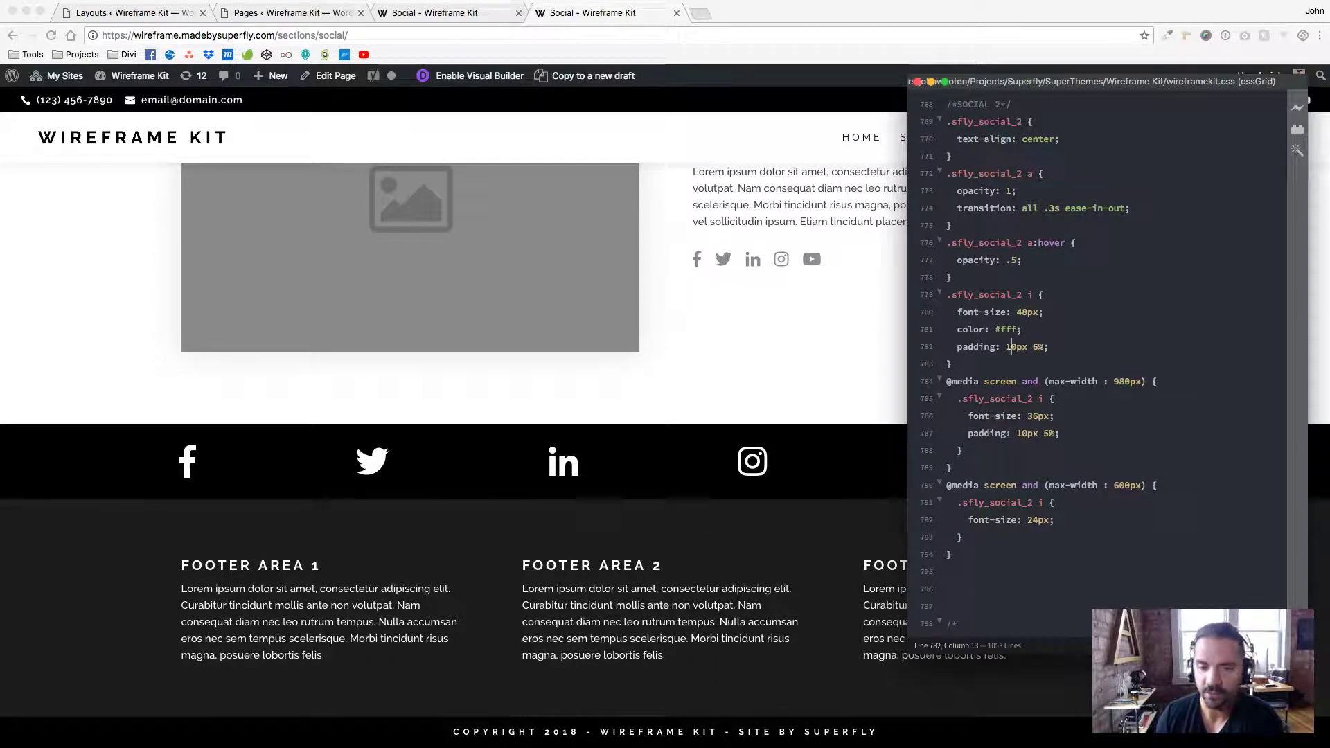
Inspect the Instagram icon of the social bar above the footer in the browser's developer tools.
{"action": "left_click", "coordinate": [848, 413]}
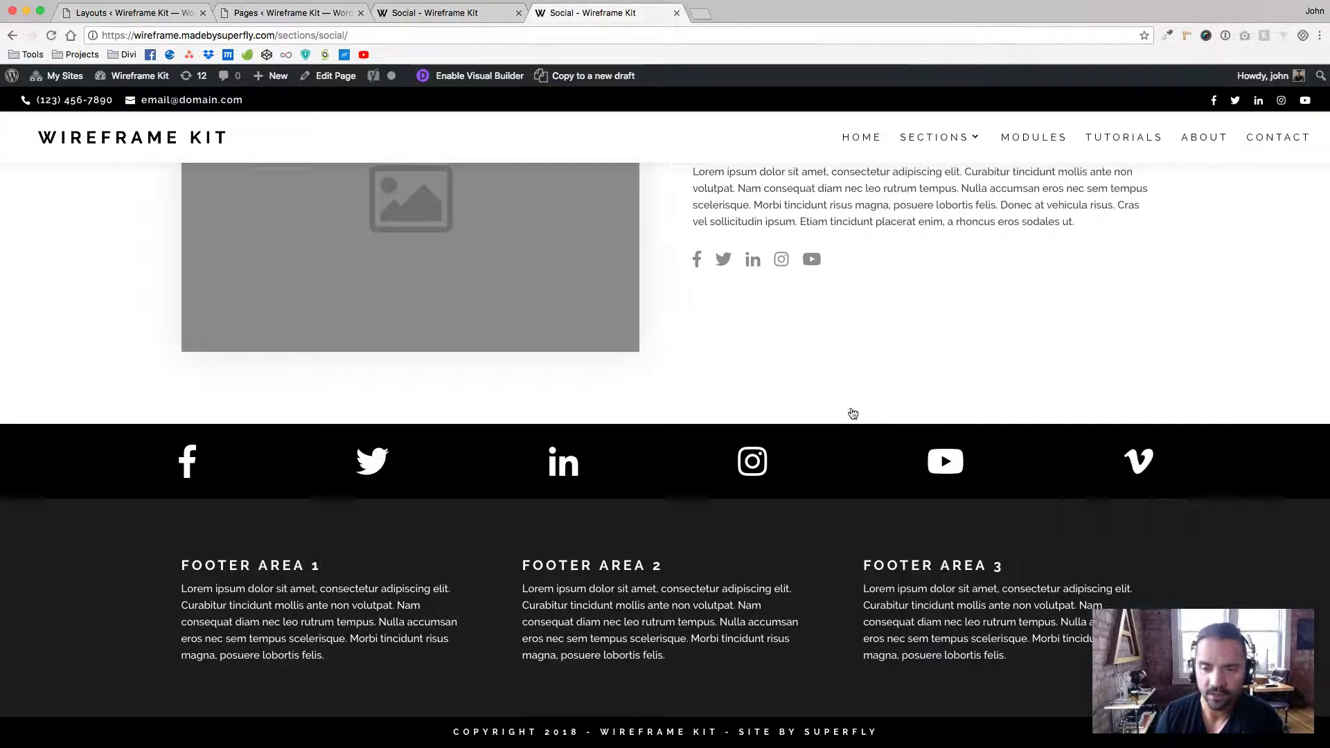
{"action": "right_click", "coordinate": [795, 464]}
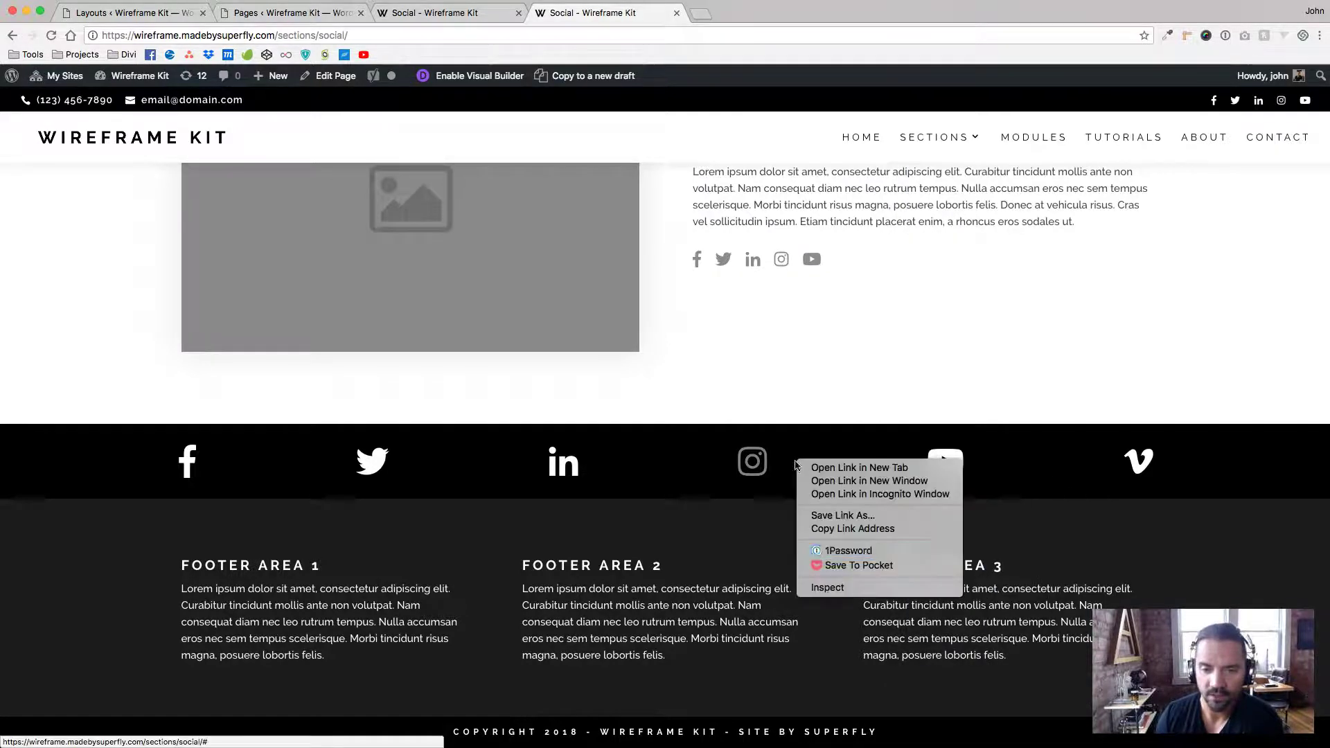
{"action": "left_click", "coordinate": [838, 588]}
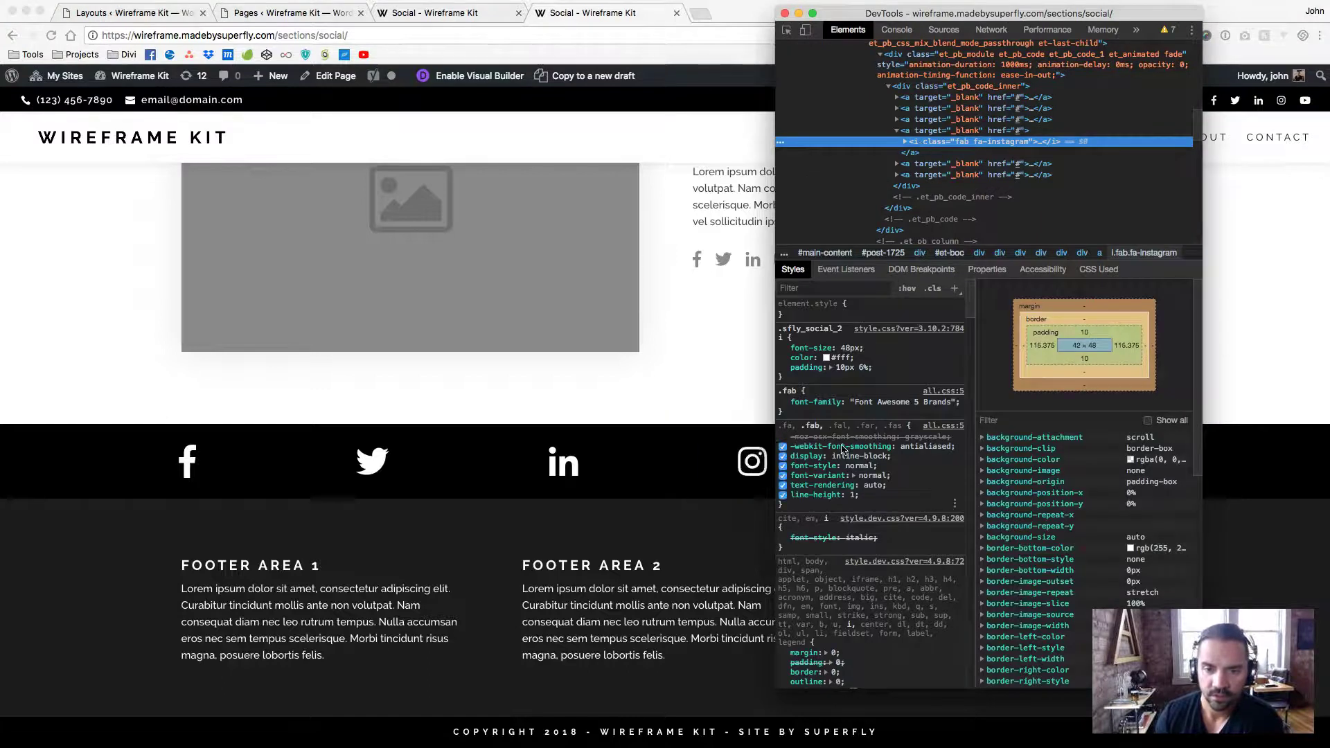
Try different horizontal paddings on the .sfly_social_2 i rule in the inspected styles, ending at 10px 5%.
{"action": "left_click", "coordinate": [862, 367]}
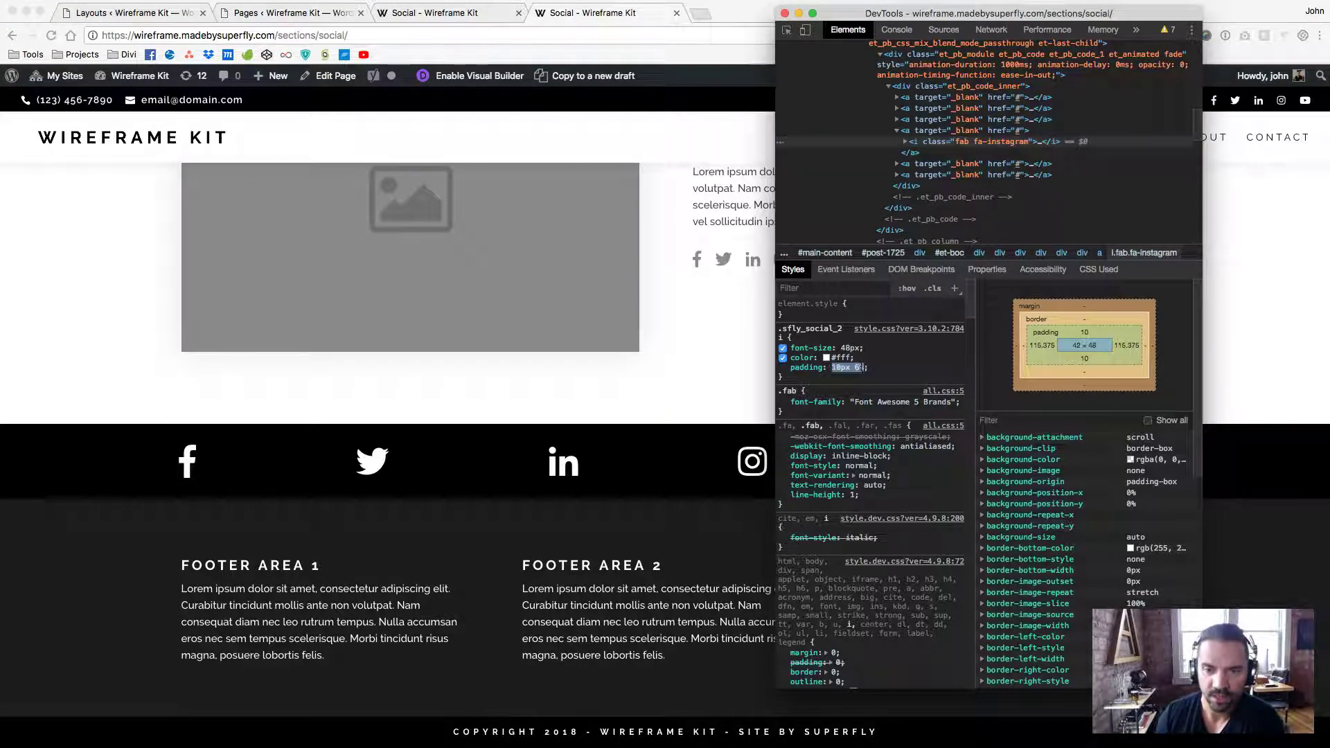
{"action": "key", "text": "Down"}
{"action": "key", "text": "Down"}
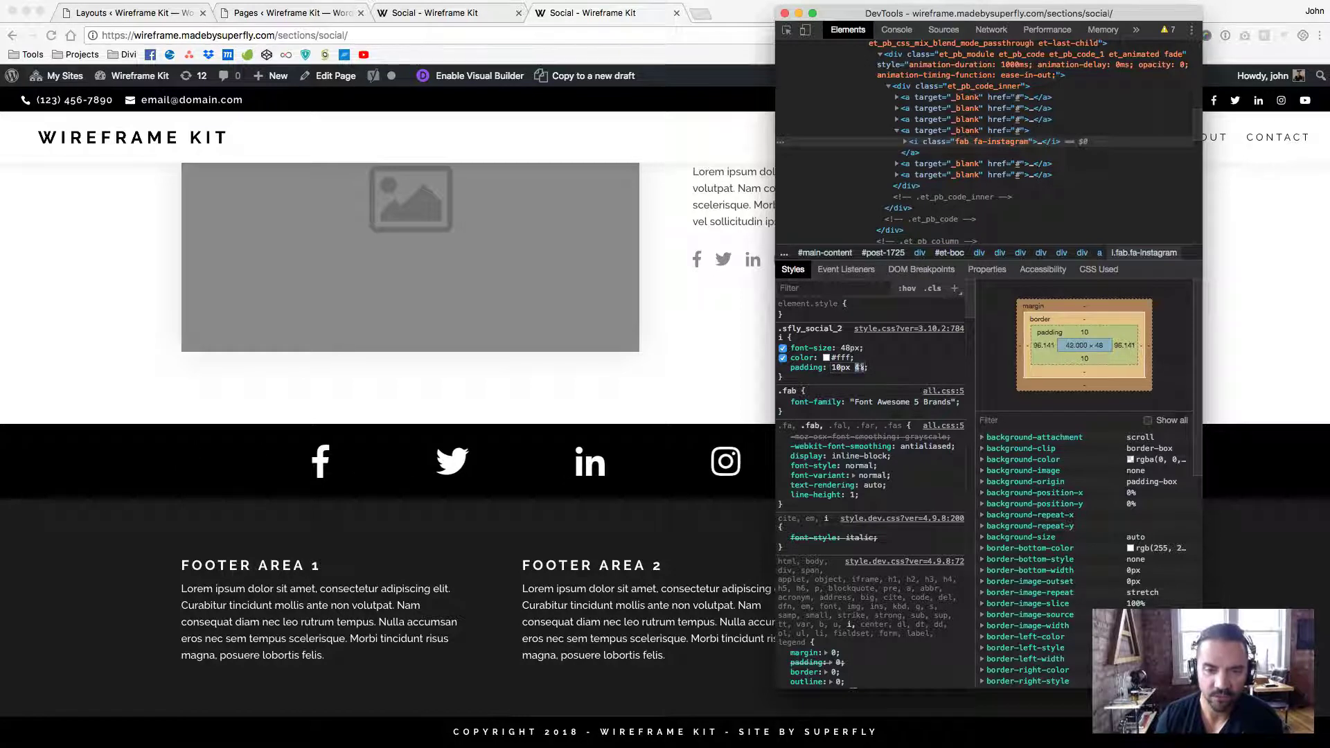
{"action": "key", "text": "Down"}
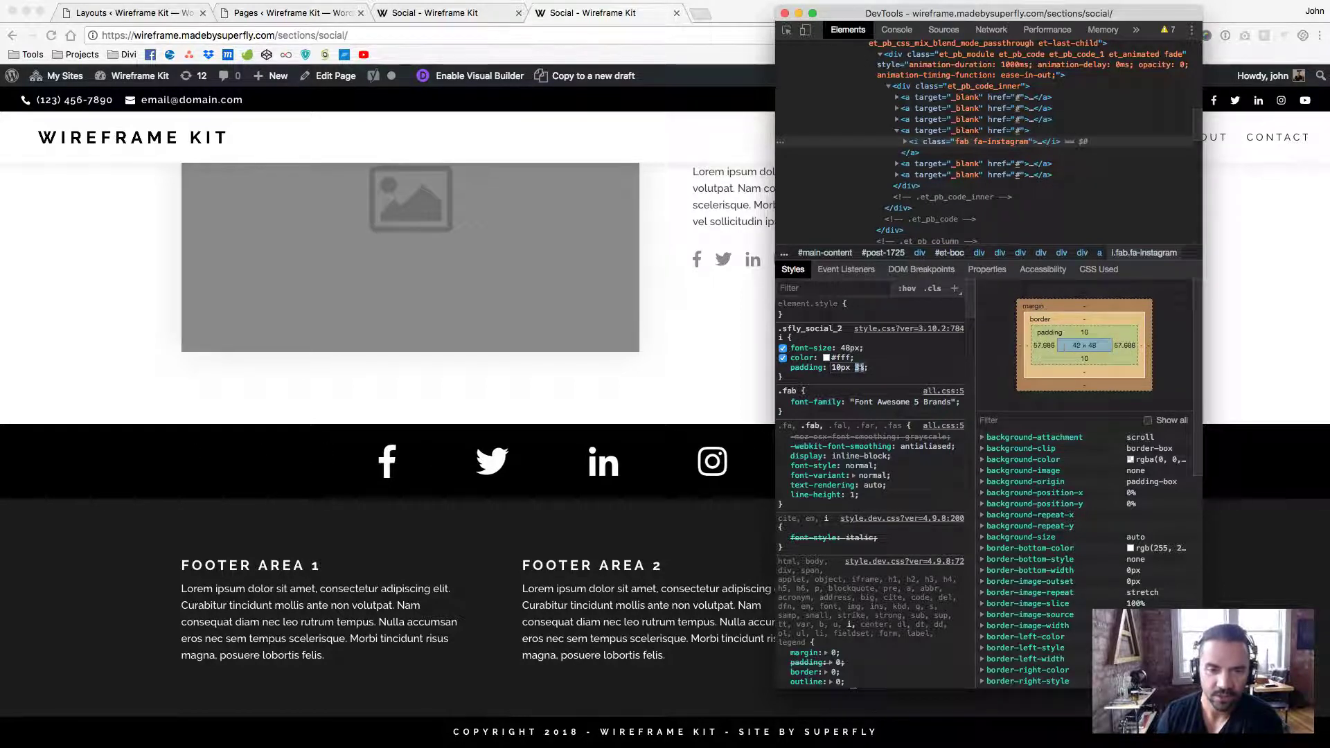
{"action": "key", "text": "Up"}
{"action": "key", "text": "Up"}
{"action": "key", "text": "Down"}
{"action": "key", "text": "Down"}
{"action": "key", "text": "Down"}
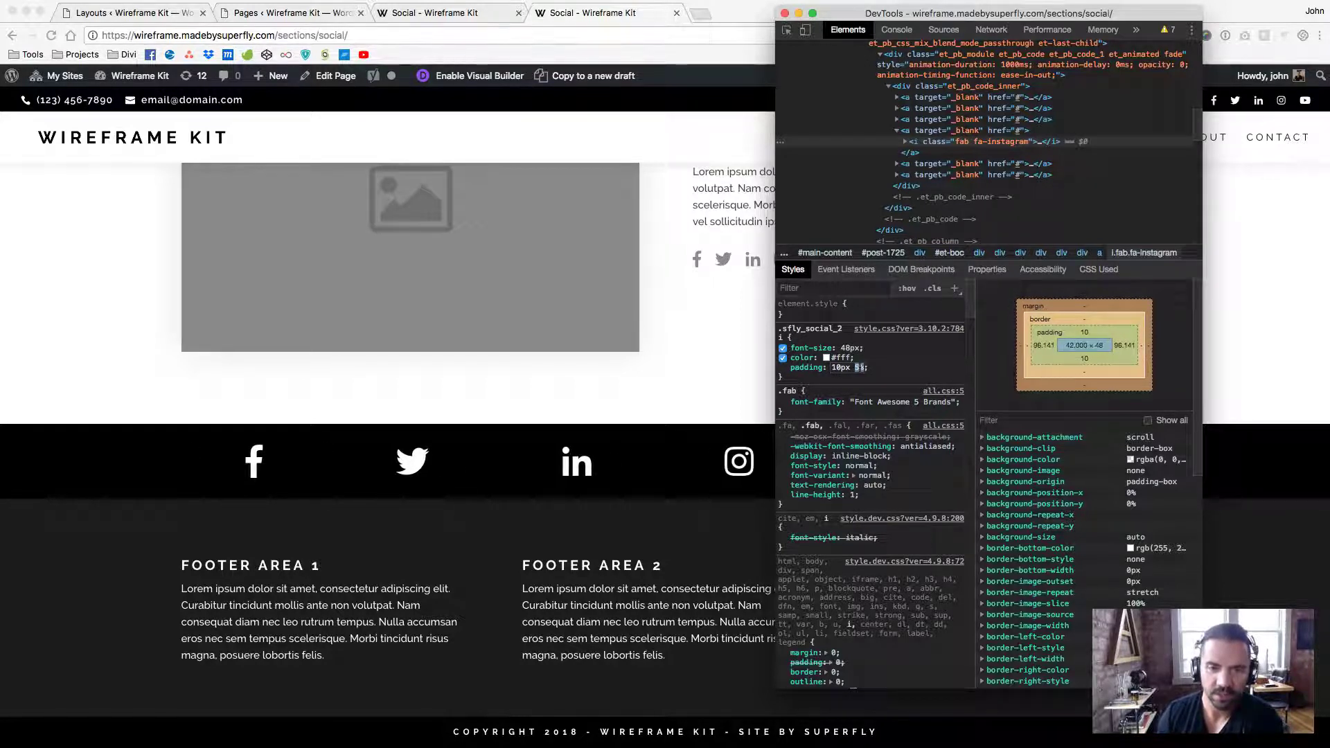
{"action": "key", "text": "Up"}
{"action": "key", "text": "Up"}
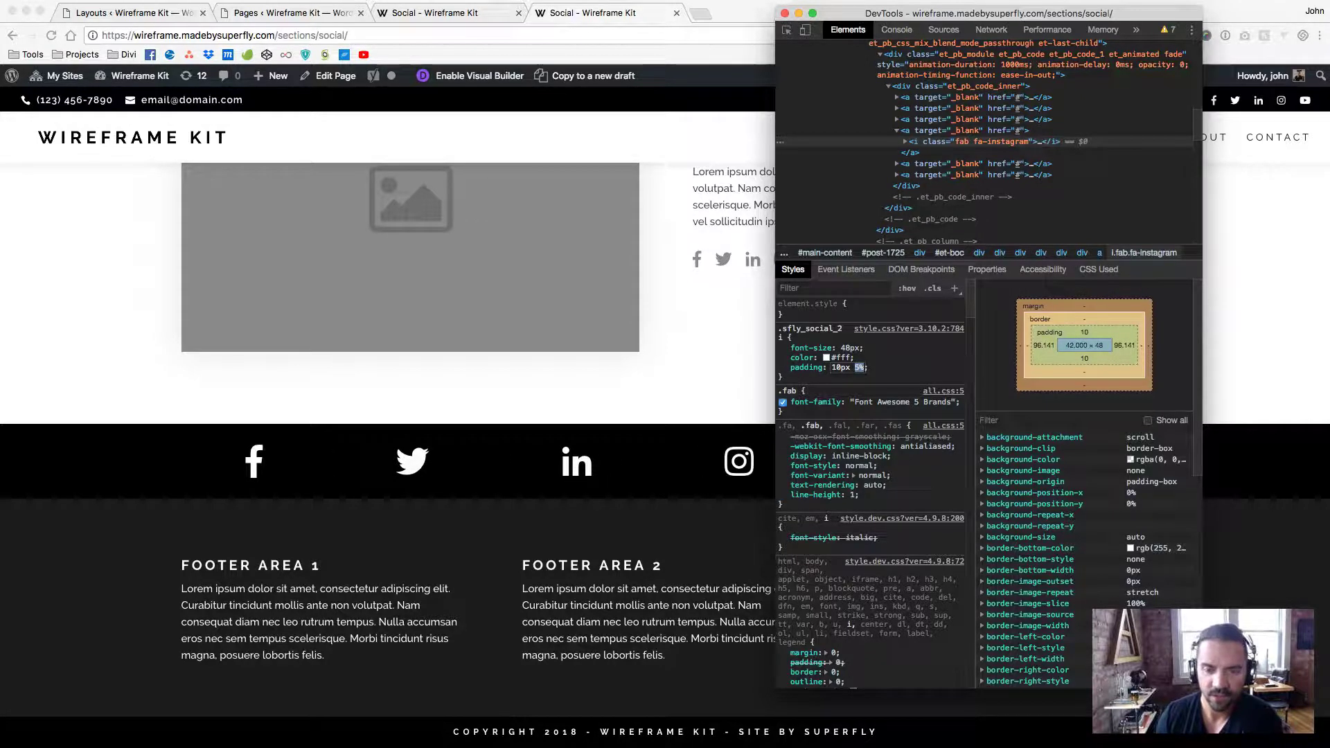
Switch to wireframekit.css and examine the font size and padding in the 980px and 600px media queries for .sfly_social_2 i.
{"action": "key", "text": "alt+Tab"}
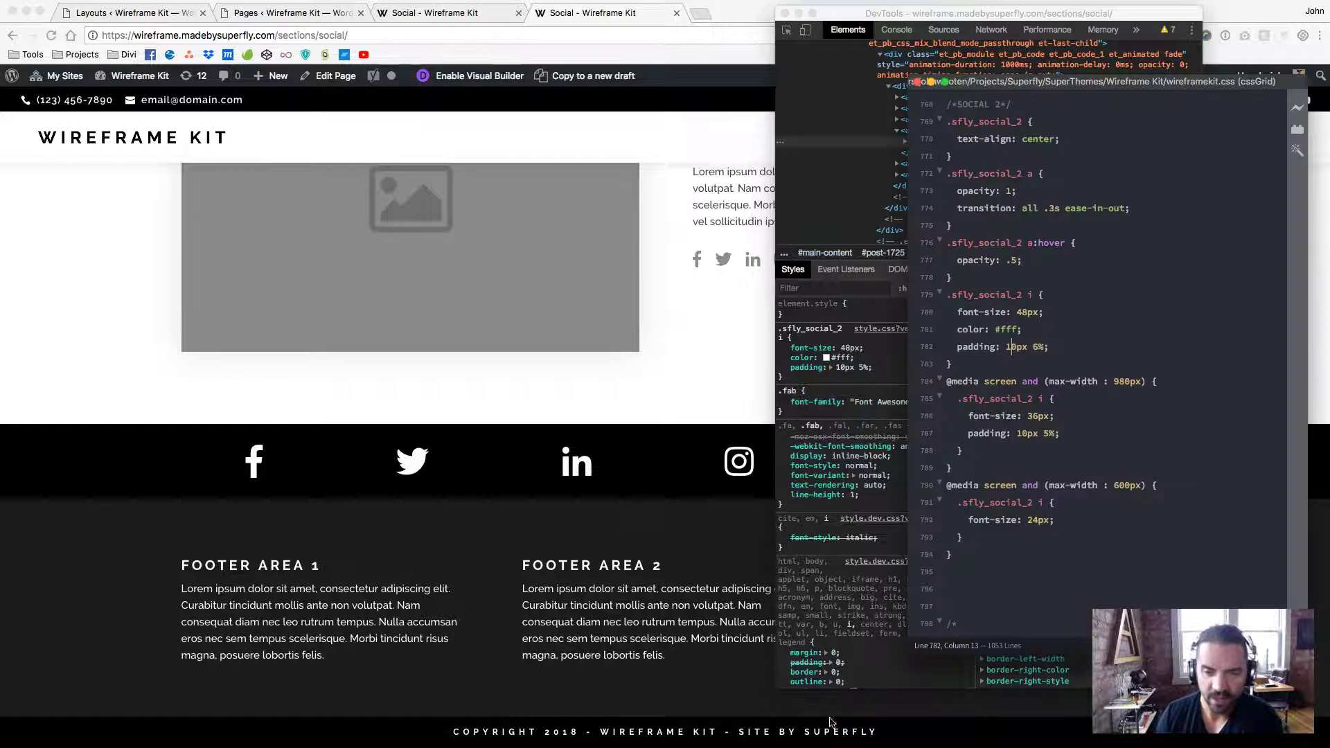
{"action": "left_click", "coordinate": [1123, 382]}
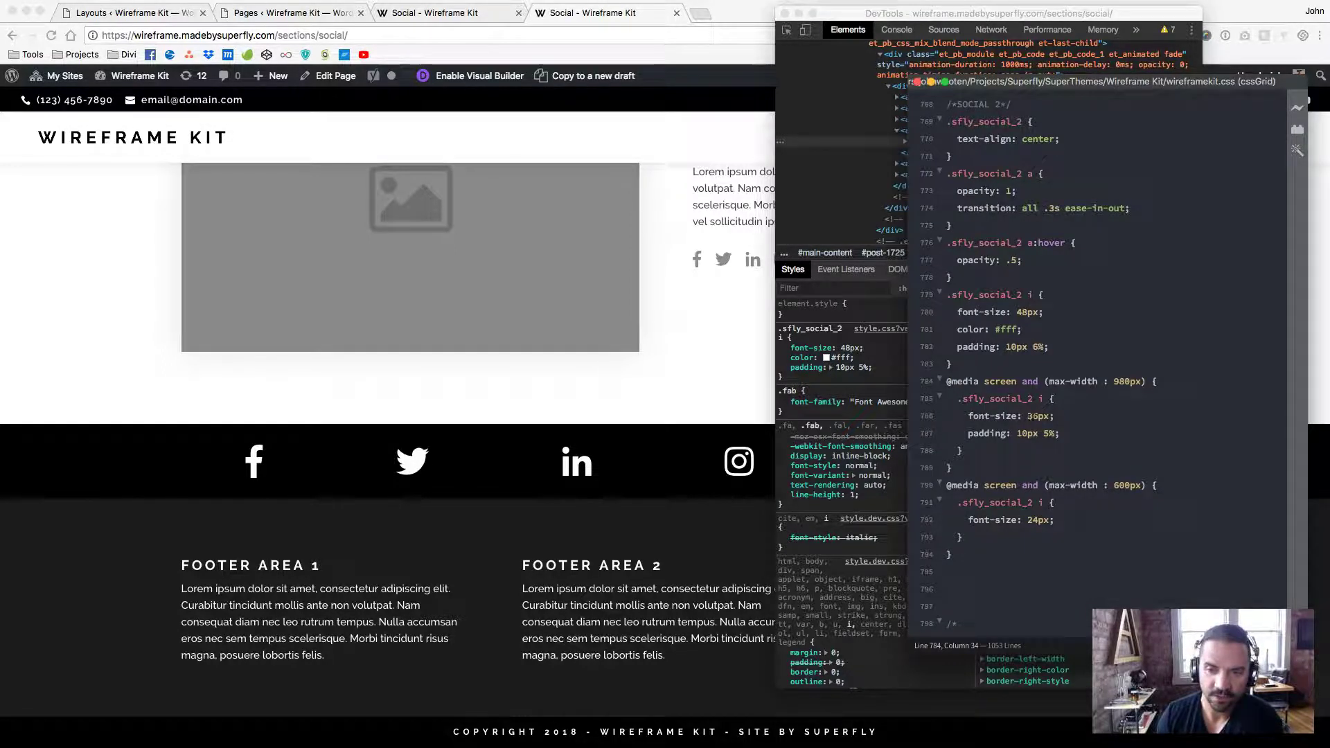
{"action": "left_click_drag", "start_coordinate": [1042, 433], "coordinate": [1056, 433]}
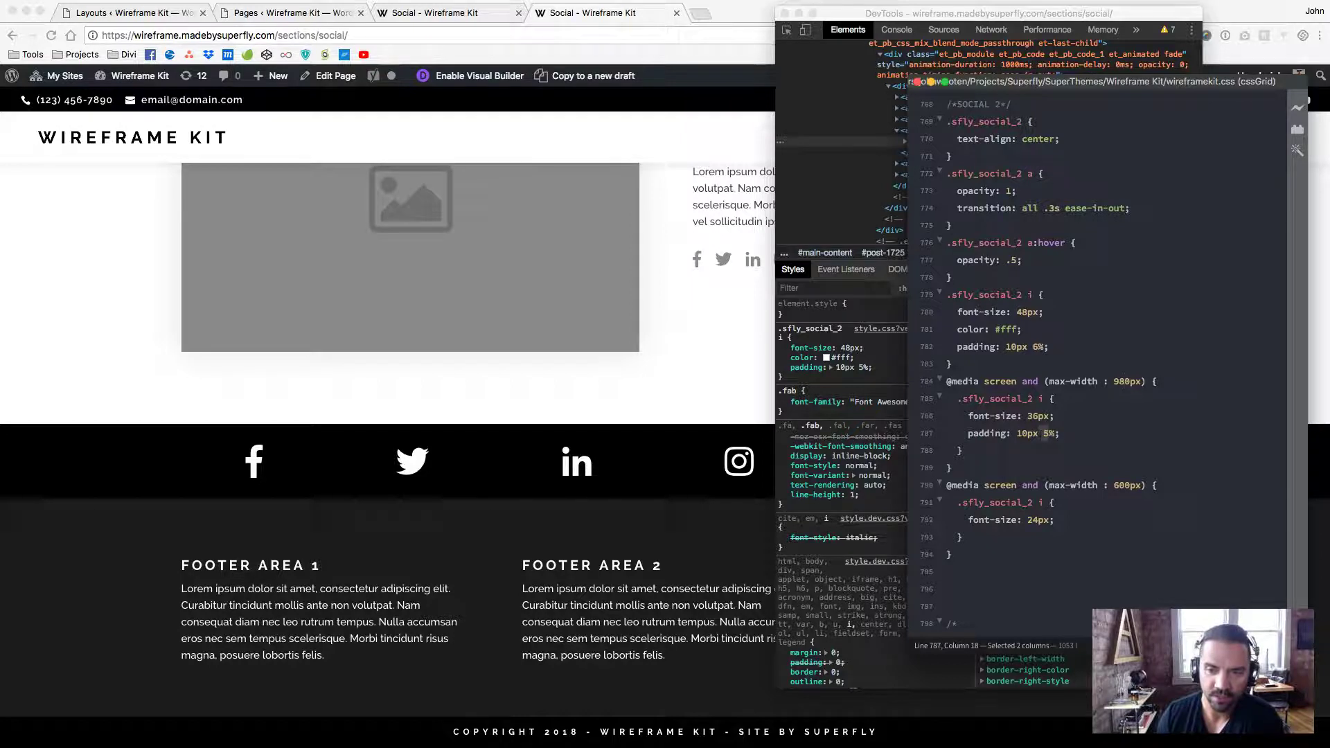
{"action": "left_click", "coordinate": [1123, 485]}
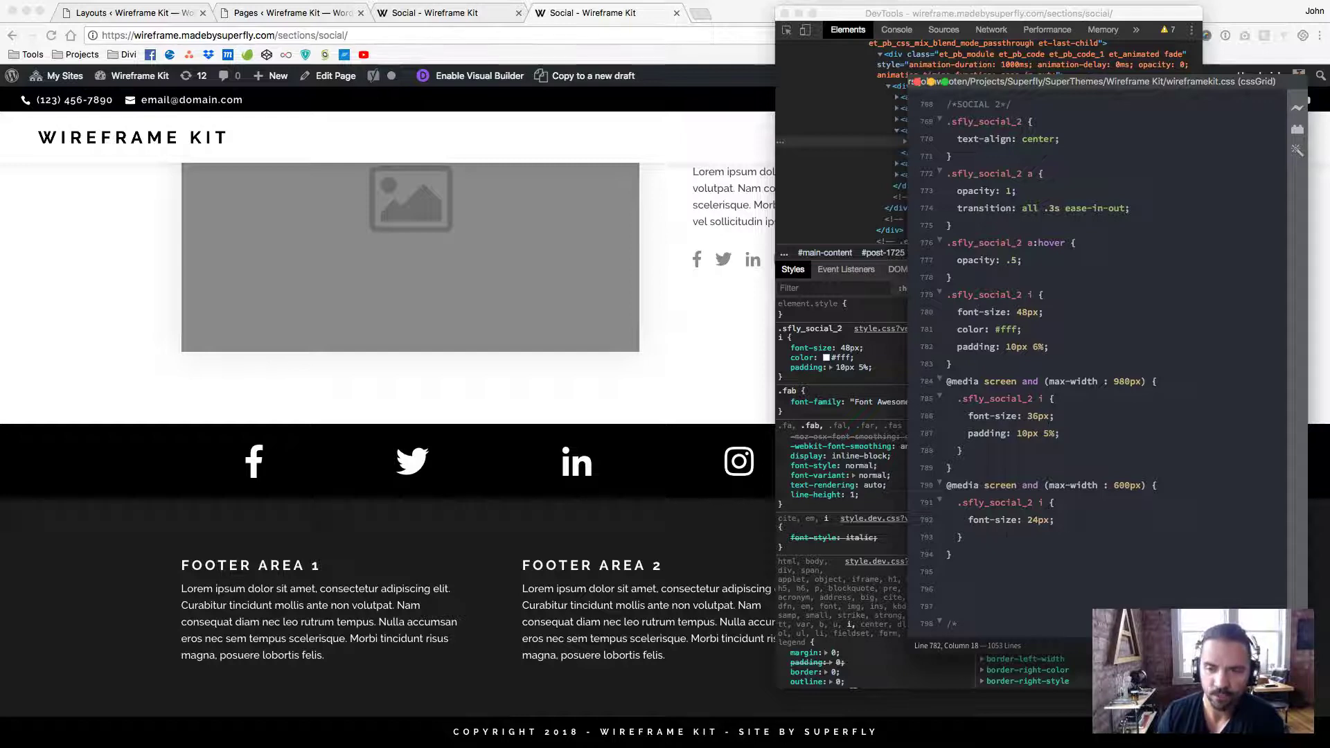
Narrow the browser window to phone width to check the social bar's responsive layout, and widen it back to full width.
{"action": "left_click", "coordinate": [670, 401]}
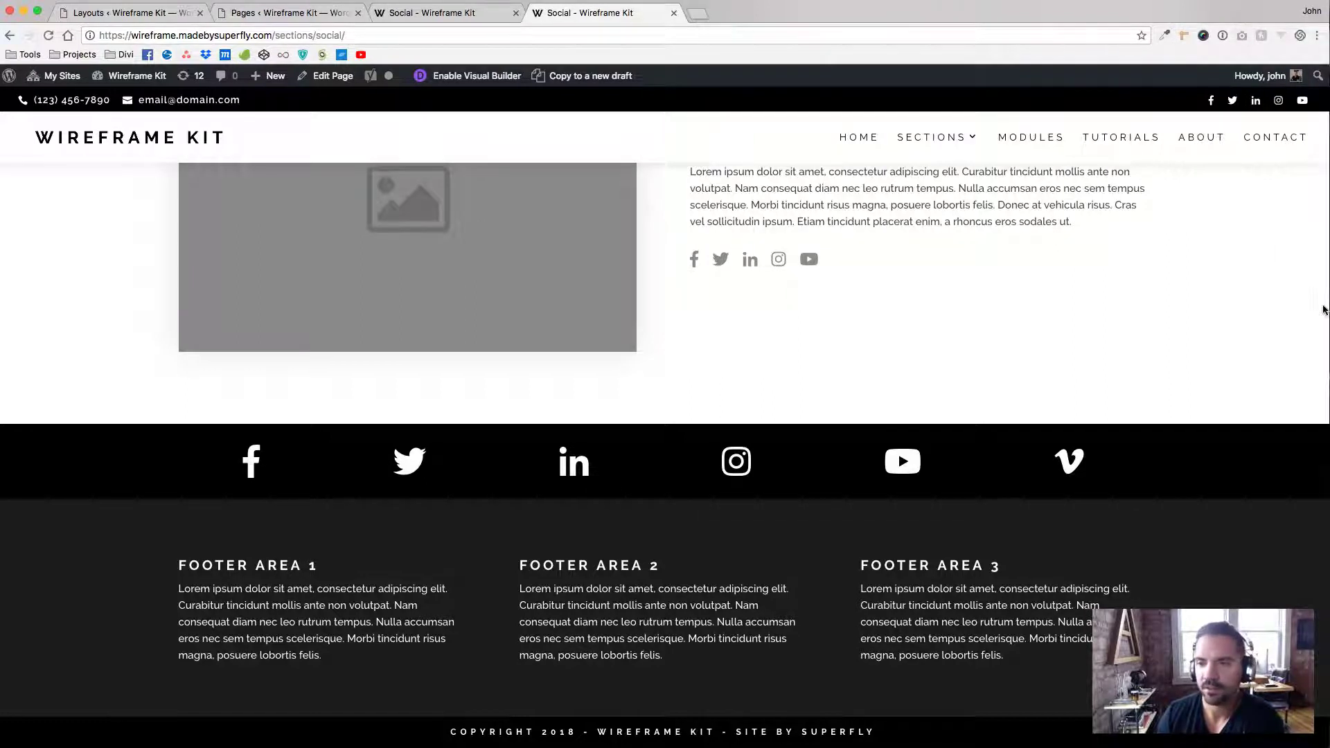
{"action": "left_click_drag", "start_coordinate": [1326, 306], "coordinate": [219, 313]}
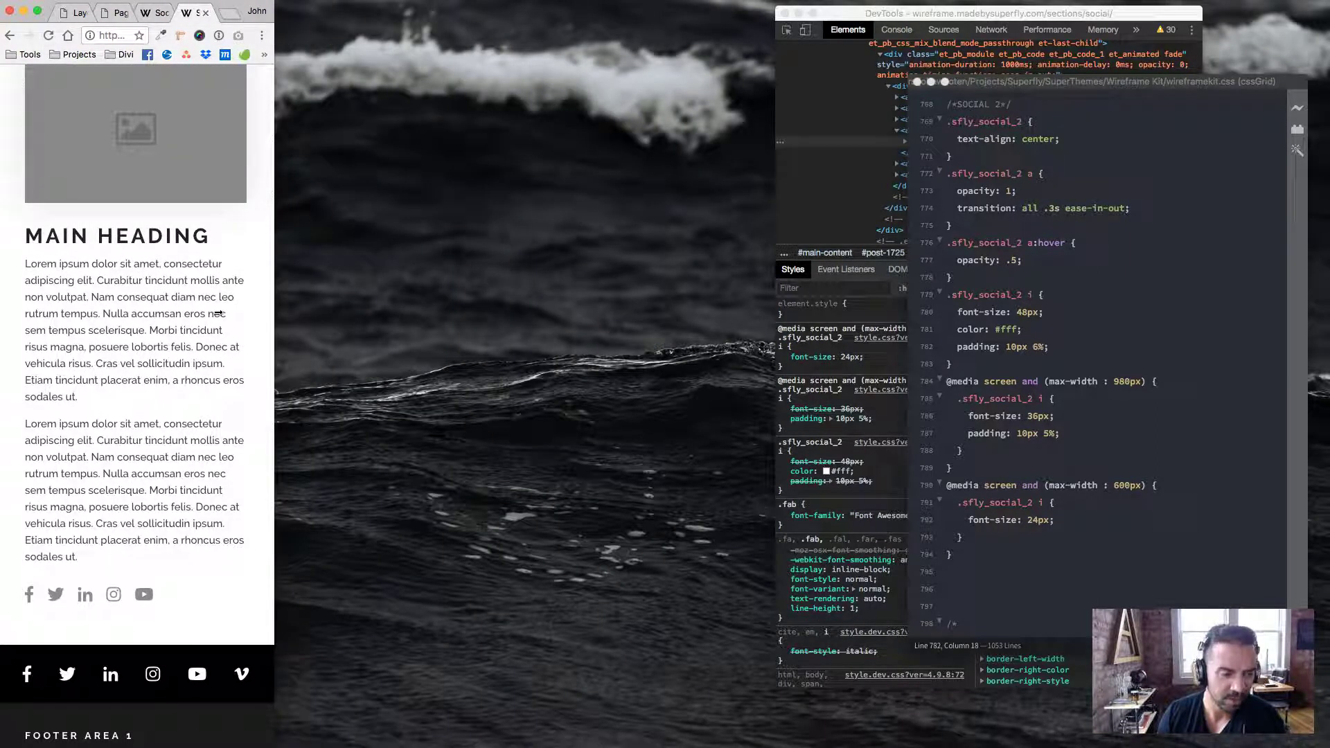
{"action": "left_click_drag", "start_coordinate": [252, 310], "coordinate": [1328, 282]}
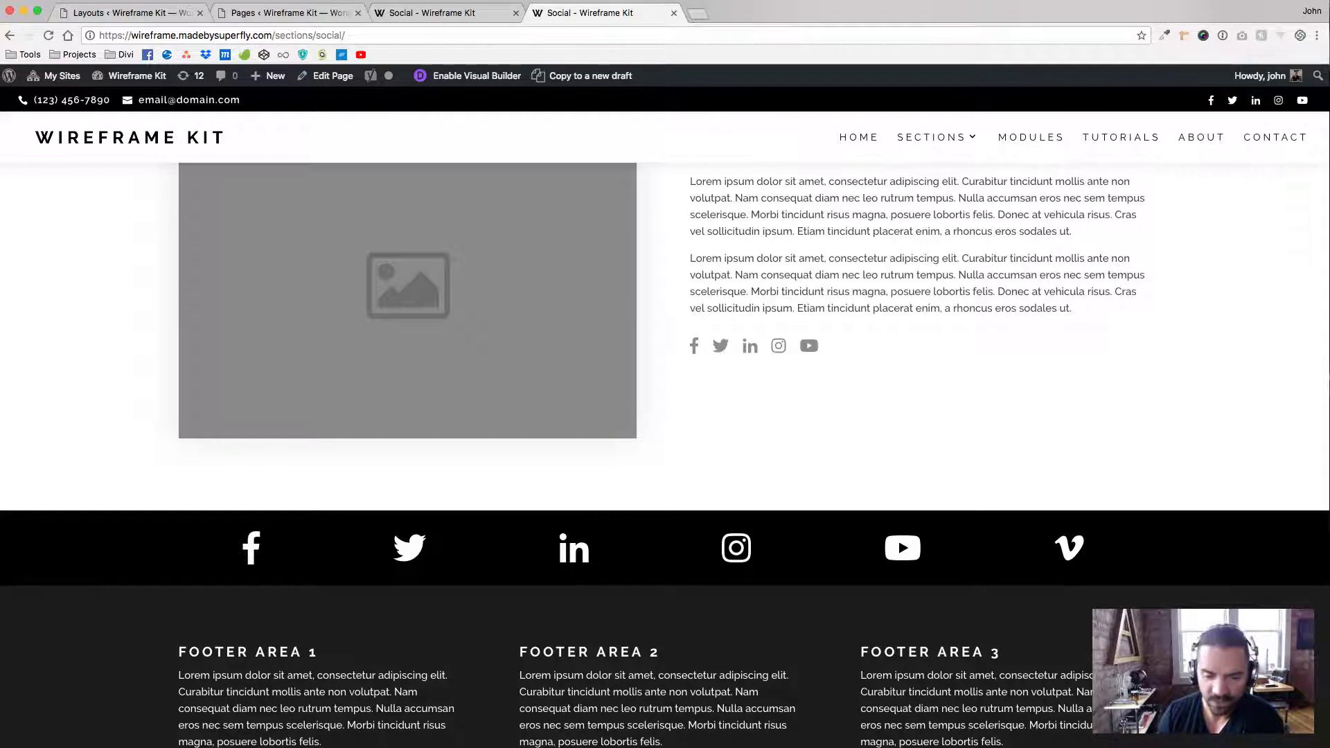
Look over the end of the social rules in wireframekit.css once more and return to the live Social page.
{"action": "key", "text": "super+Tab"}
{"action": "scroll", "coordinate": [1097, 360], "scroll_direction": "down", "scroll_amount": 3}
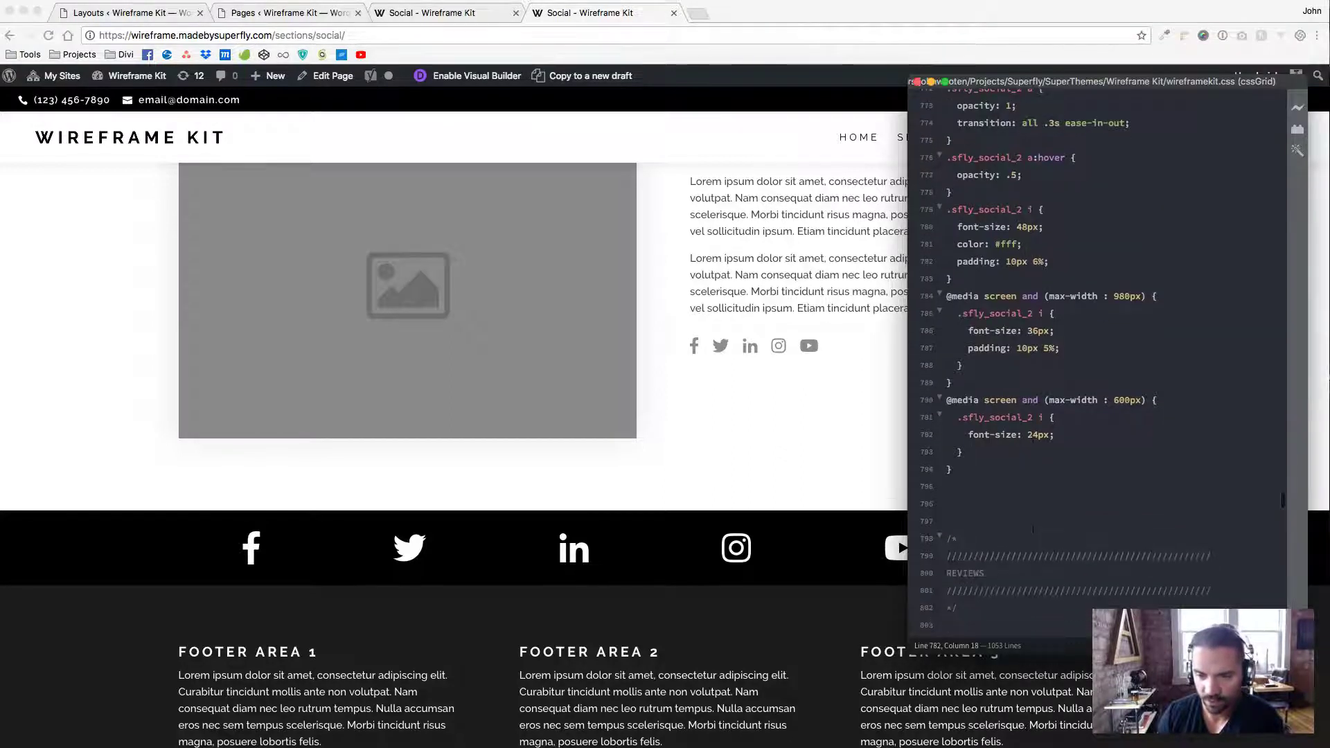
{"action": "scroll", "coordinate": [1097, 360], "scroll_direction": "up", "scroll_amount": 3}
{"action": "left_click", "coordinate": [813, 393]}
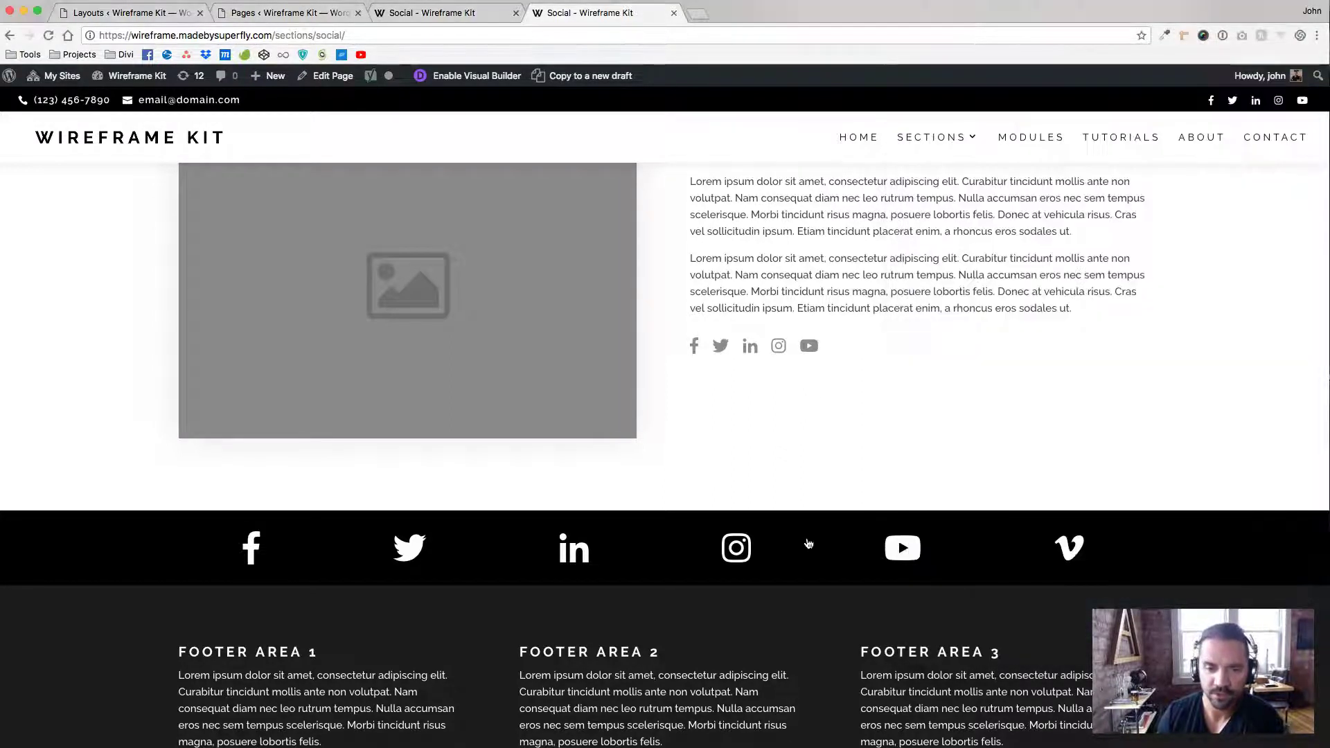